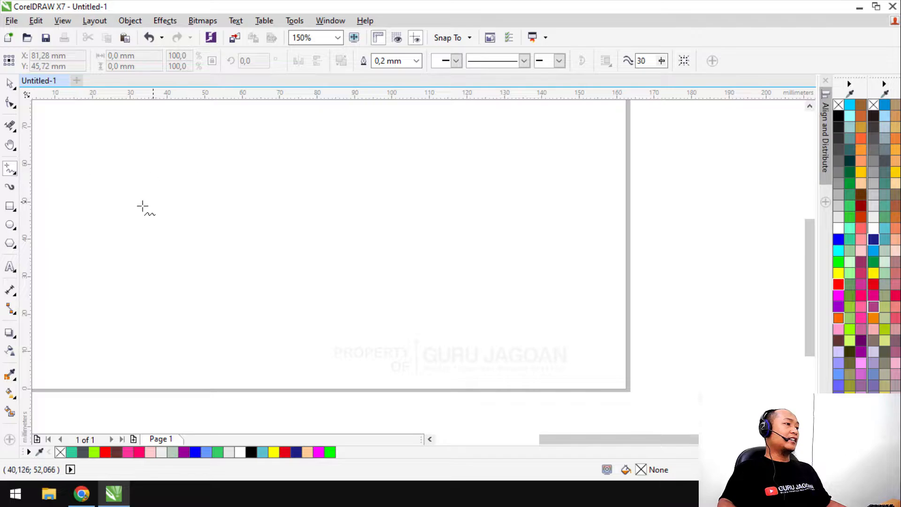
Draw a wavy freehand curve about 133 mm wide across the page and a straight freehand line about 17 mm long above its right part
mouse_move(142, 205)
left_mouse_down()
mouse_move(200, 181)
mouse_move(385, 207)
mouse_move(641, 204)
left_mouse_up()
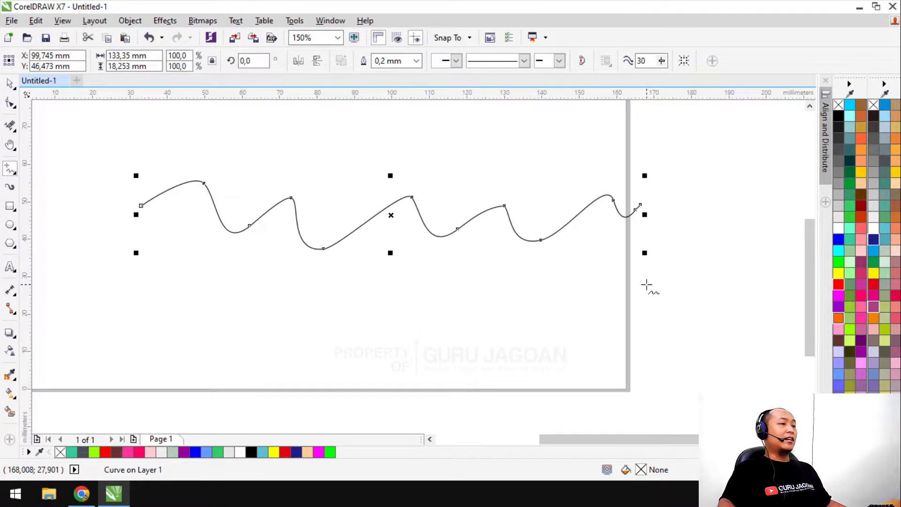
key("alt+Tab")
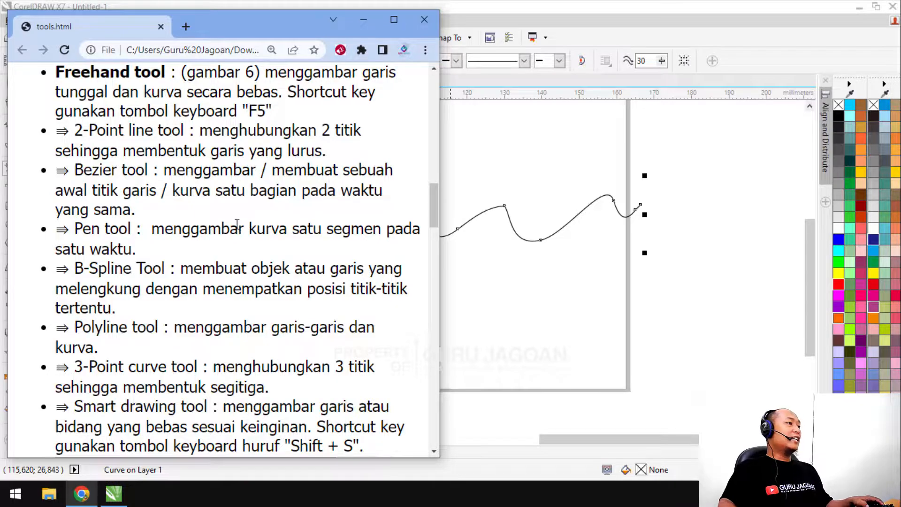
key("alt+Tab")
left_click(577, 154)
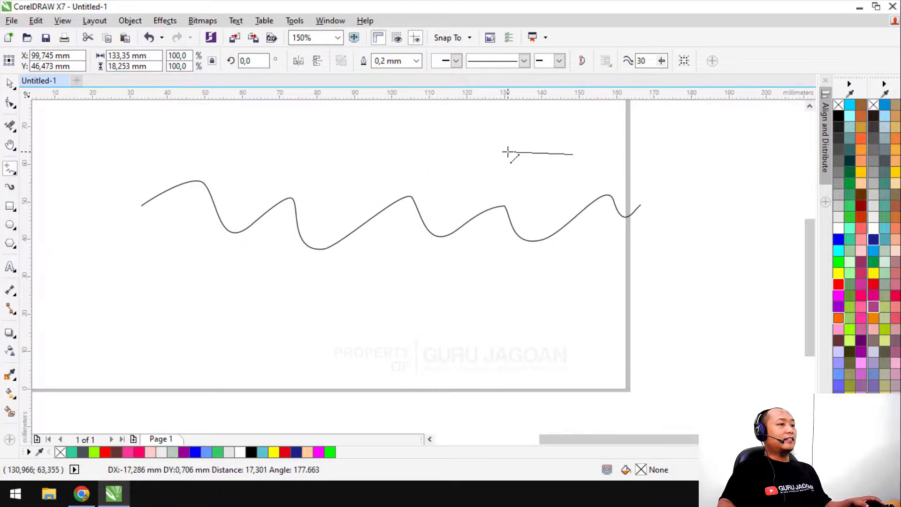
left_click(502, 151)
Draw a nearly horizontal 2-Point Line about 81 mm long above the wave and check that tool's description in the browser notes
left_click(17, 176)
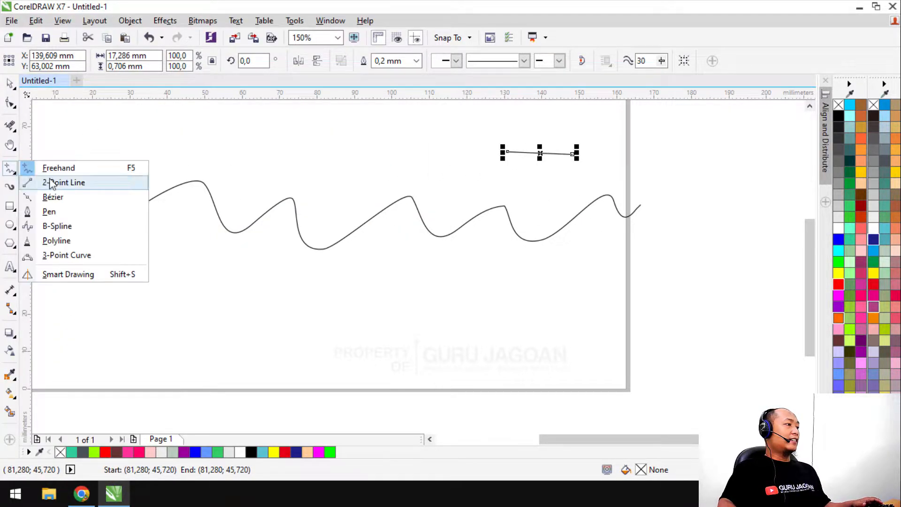
left_click(51, 183)
mouse_move(146, 146)
left_mouse_down()
mouse_move(458, 138)
mouse_move(451, 135)
left_mouse_up()
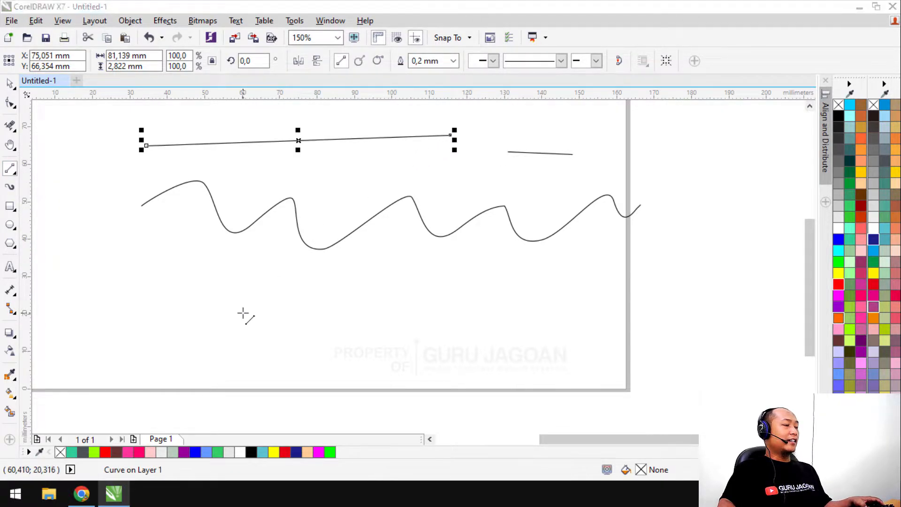
key("alt+Tab")
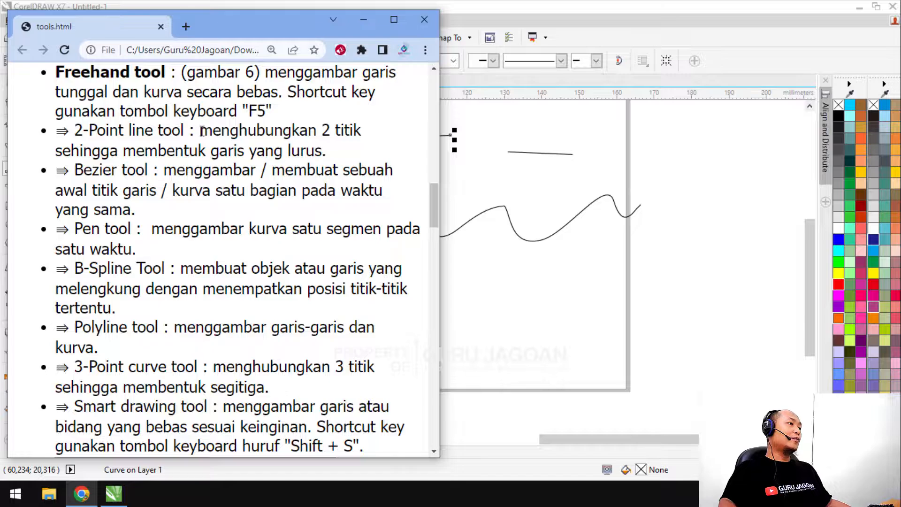
left_click_drag(202, 131, 308, 141)
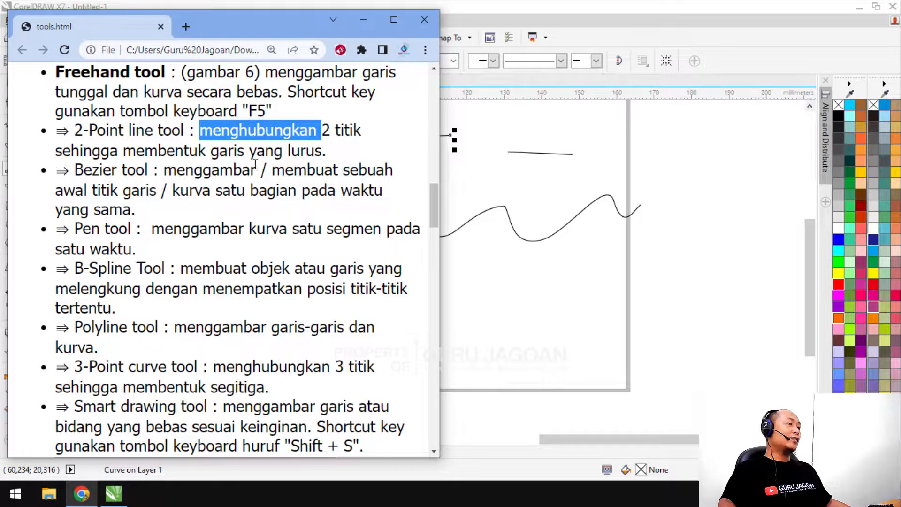
left_click(511, 197)
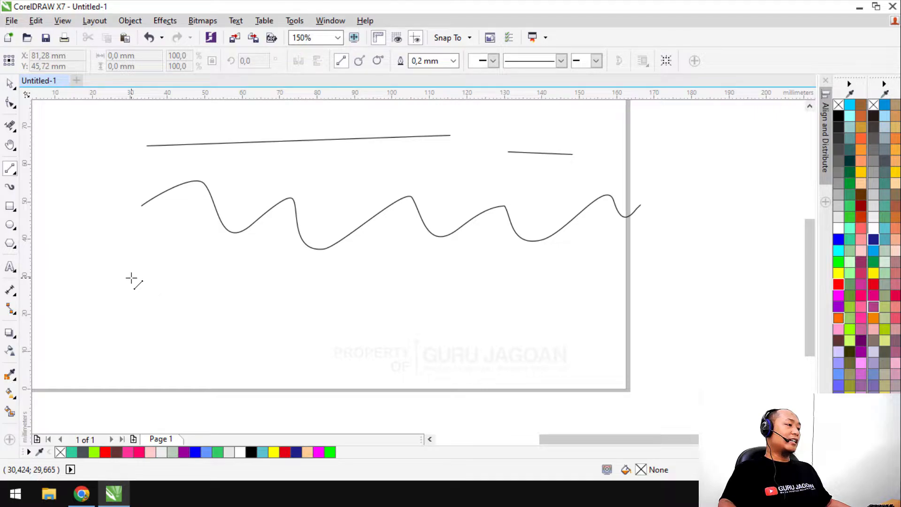
Draw separate slanted 2-Point lines below the wave, starting with one about 56 mm wide, and another beyond the page's right edge
left_click_drag(131, 278, 343, 330)
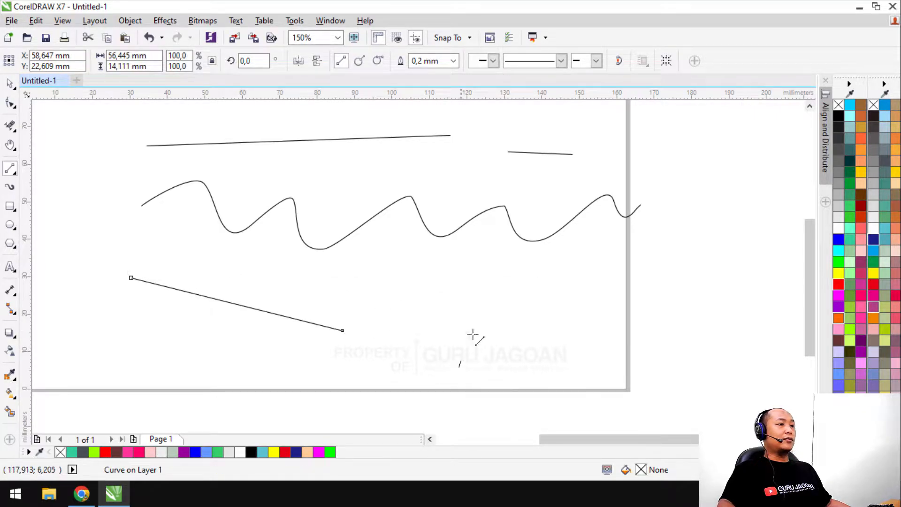
mouse_move(473, 335)
left_mouse_down()
mouse_move(515, 269)
mouse_move(598, 367)
left_mouse_up()
left_click_drag(641, 300, 737, 185)
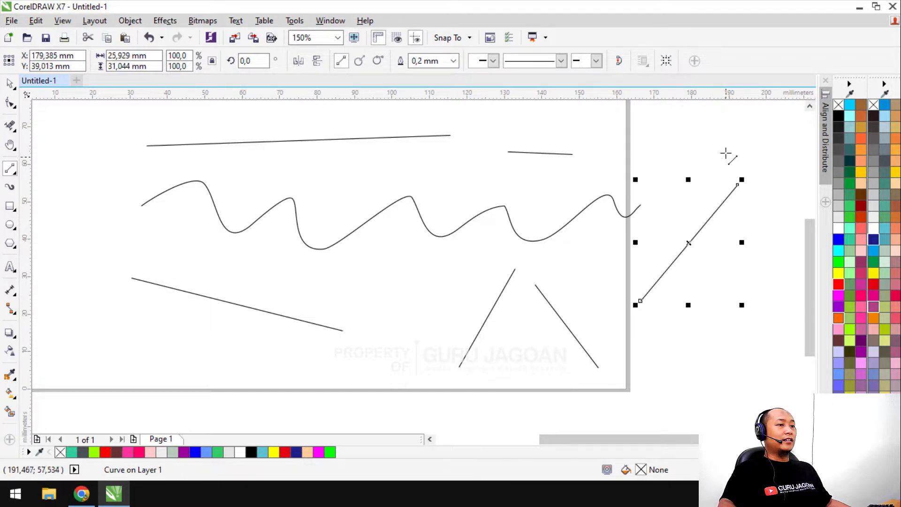
Draw connected 2-Point lines forming a triangle at the page's right edge and link its lower corner to the nearby slanted line
left_click_drag(726, 153, 627, 192)
mouse_move(724, 152)
left_mouse_down()
mouse_move(652, 259)
mouse_move(640, 301)
left_mouse_up()
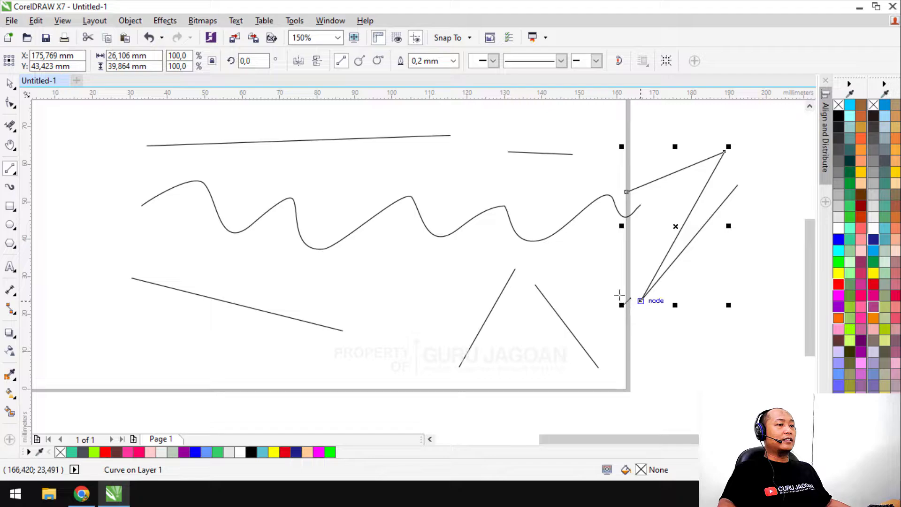
left_click_drag(534, 285, 641, 301)
left_click_drag(641, 300, 627, 191)
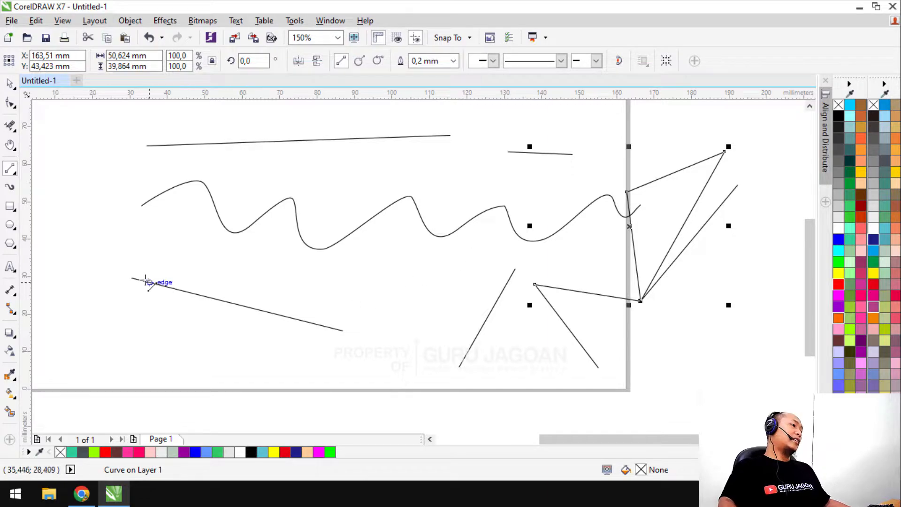
Join the matching ends of the long upper and lower lines with 2-Point lines to close a four-sided outline
left_click_drag(132, 278, 146, 145)
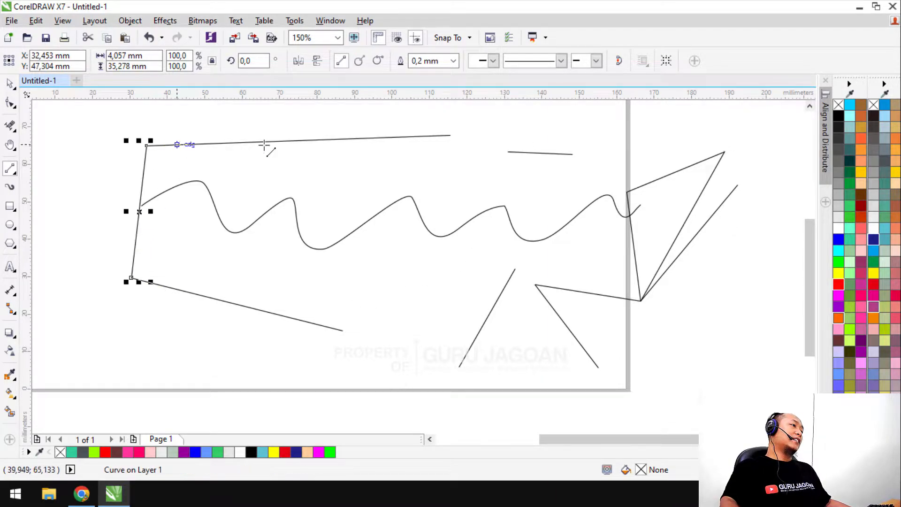
left_click_drag(450, 136, 343, 330)
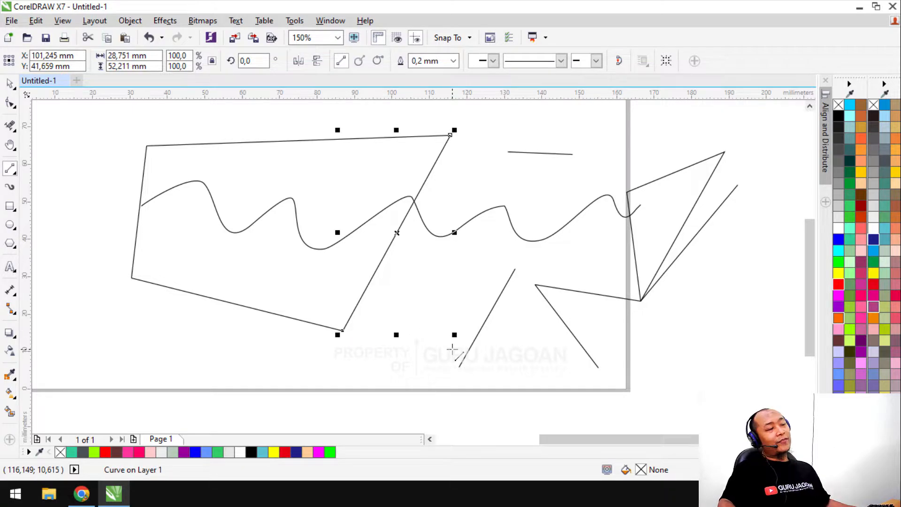
key("alt+Tab")
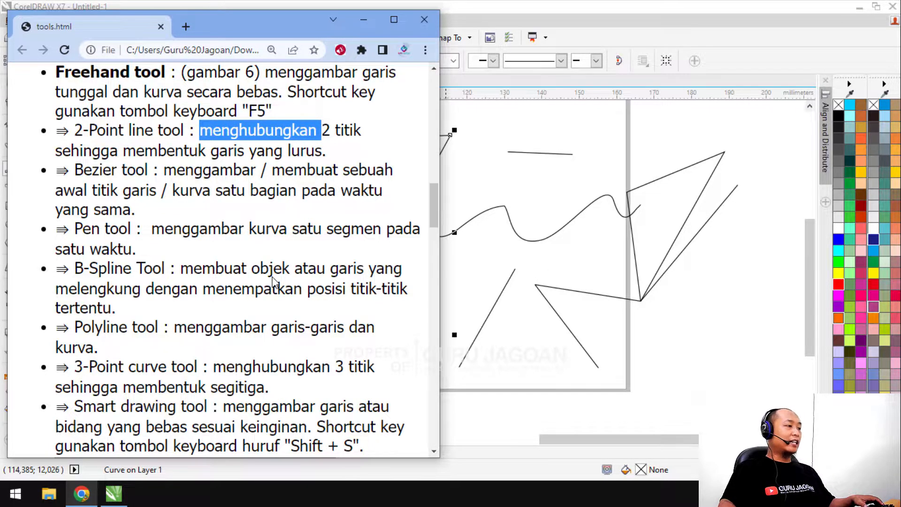
key("alt+Tab")
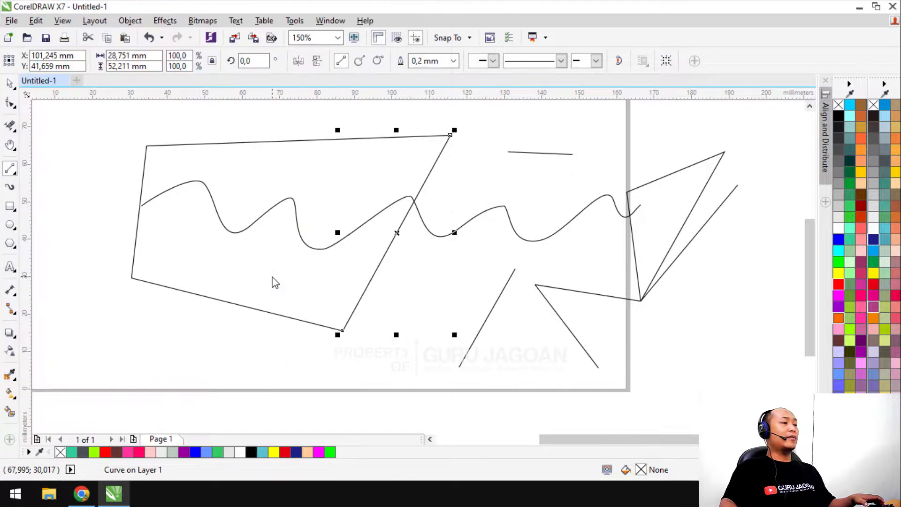
Draw a closed freeform Bézier shape of mixed curved and straight segments across the four-sided outline, ending at its starting node
left_click(16, 178)
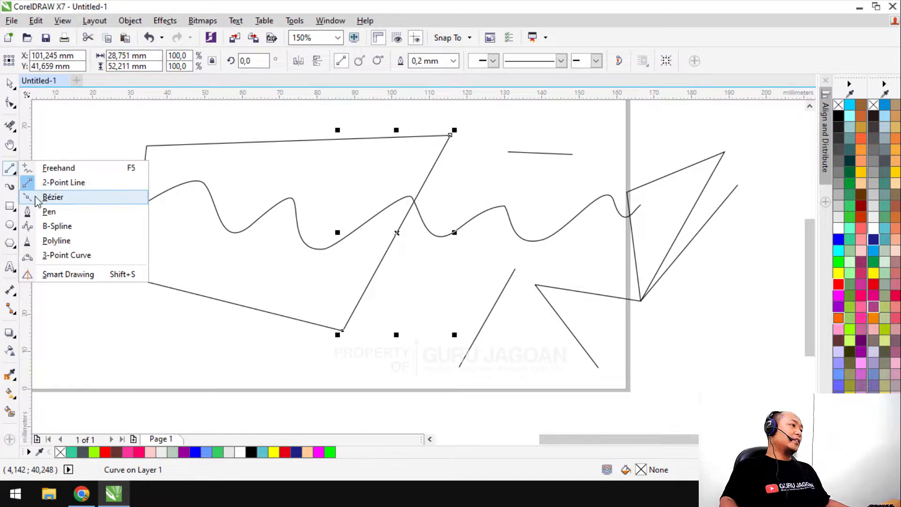
left_click(40, 196)
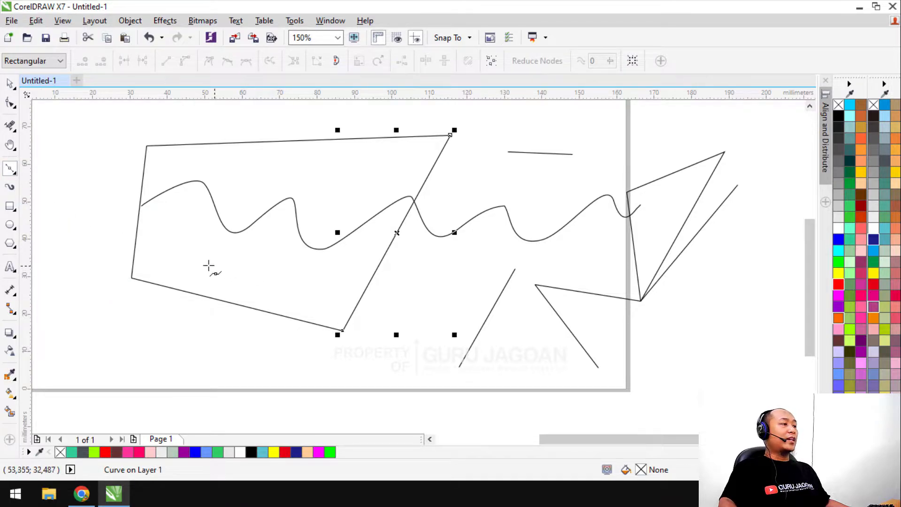
left_click(72, 207)
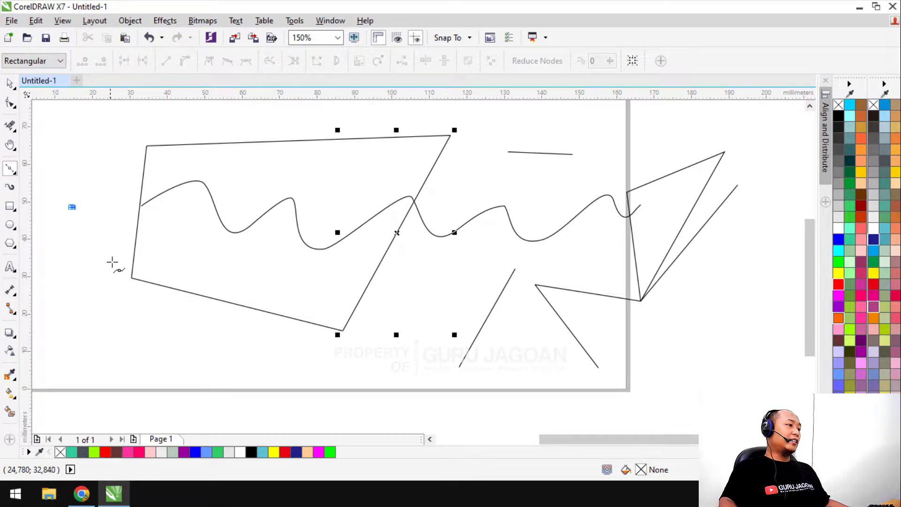
left_click_drag(241, 169, 331, 222)
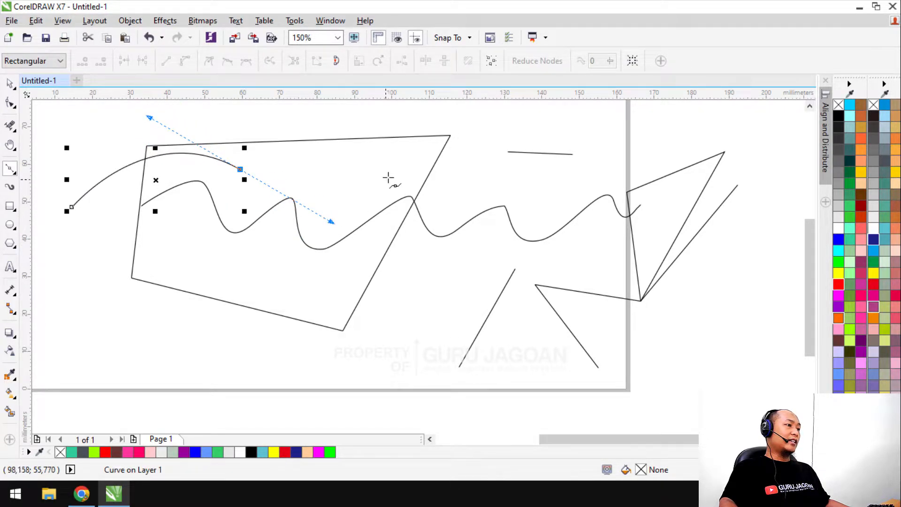
left_click(502, 132)
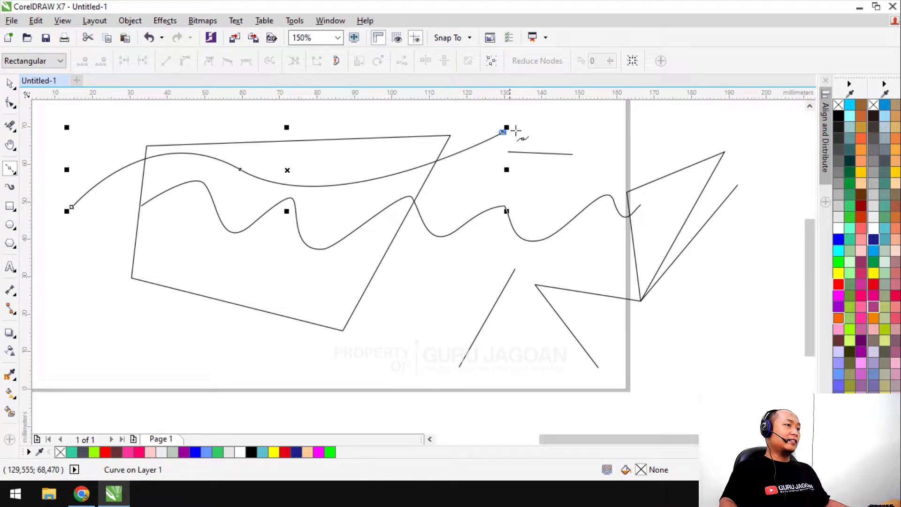
left_click(542, 128)
left_click_drag(539, 172, 416, 213)
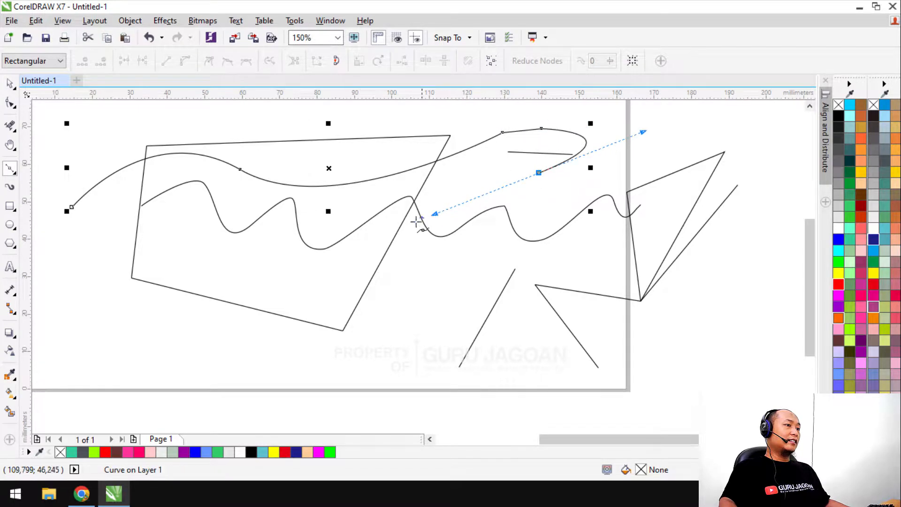
left_click_drag(289, 262, 320, 286)
left_click_drag(298, 319, 195, 306)
left_click(147, 248)
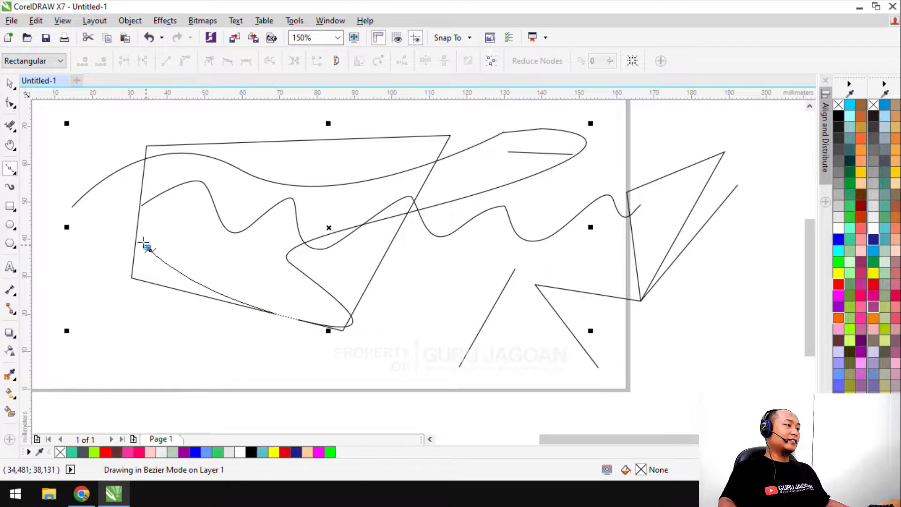
left_click(71, 206)
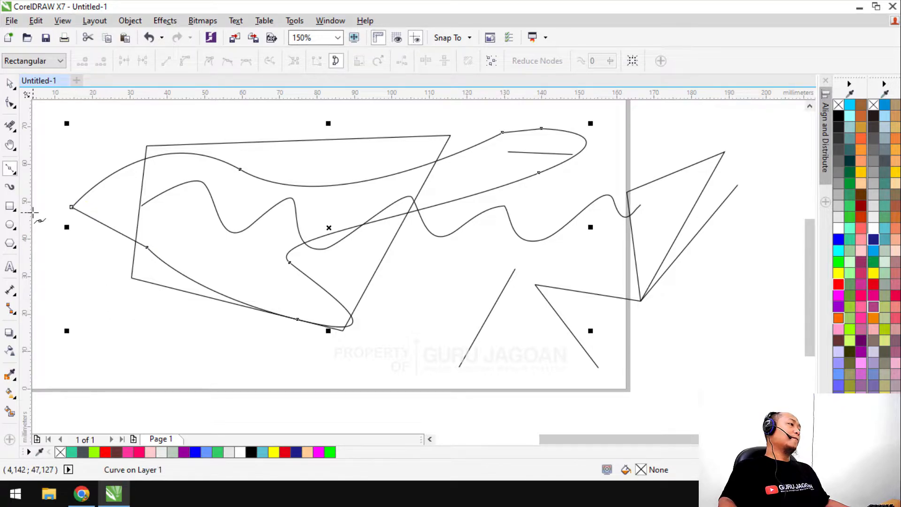
Review the Bezier and Pen tool notes in the browser, and draw an open Pen curve about 147 mm wide and 66 mm high
key("alt+Tab")
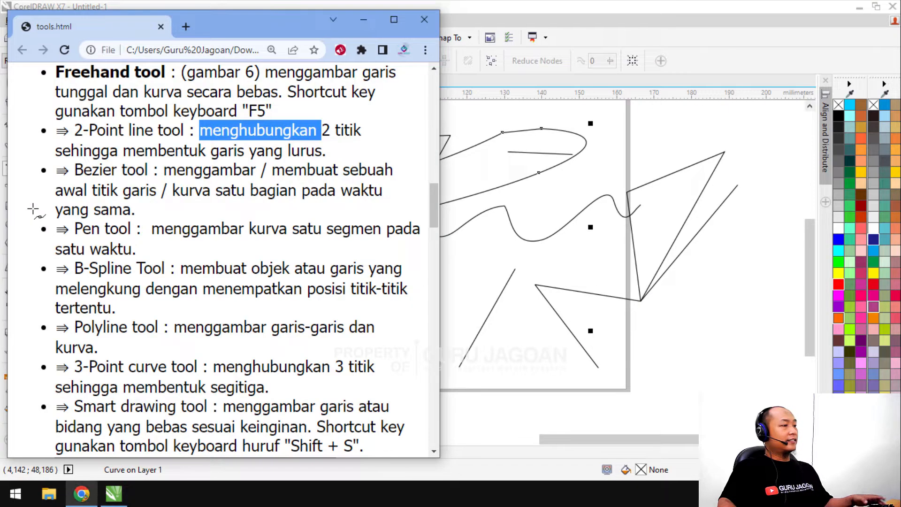
left_click(85, 236)
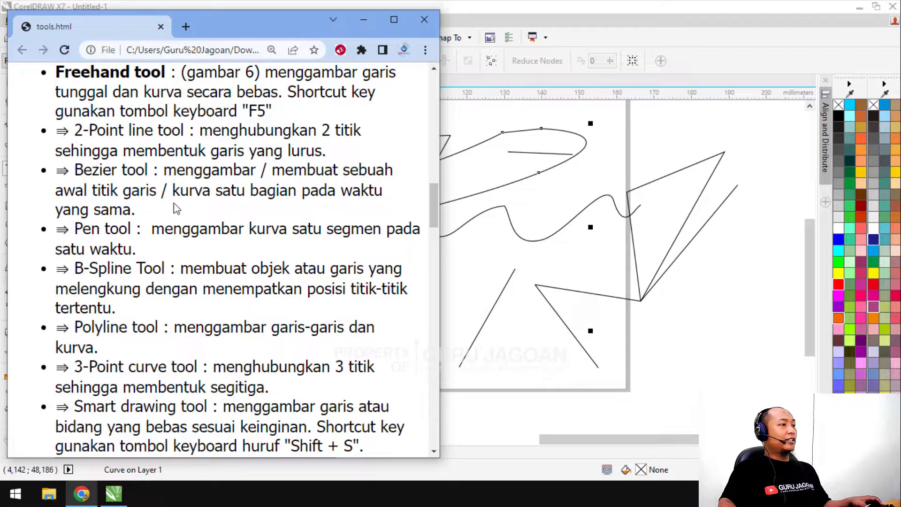
key("alt+Tab")
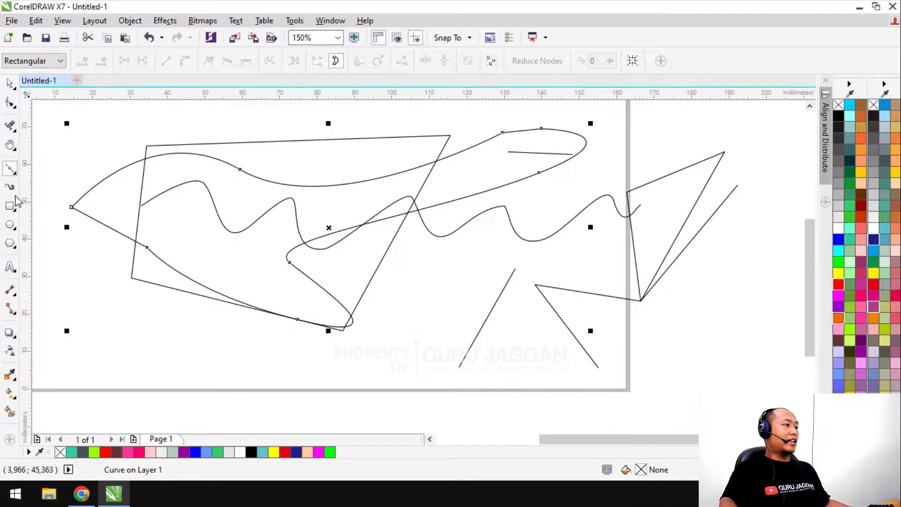
left_click(14, 175)
left_click(53, 210)
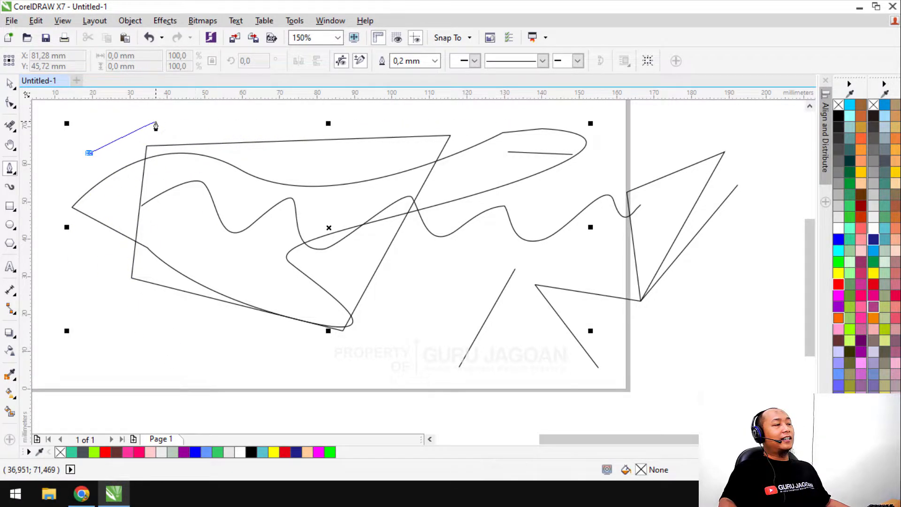
left_click(214, 125)
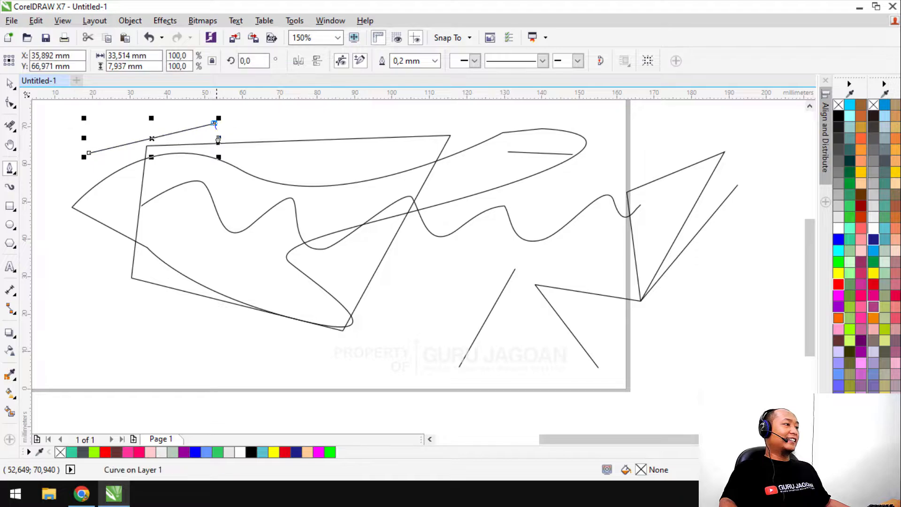
left_click_drag(281, 126, 306, 175)
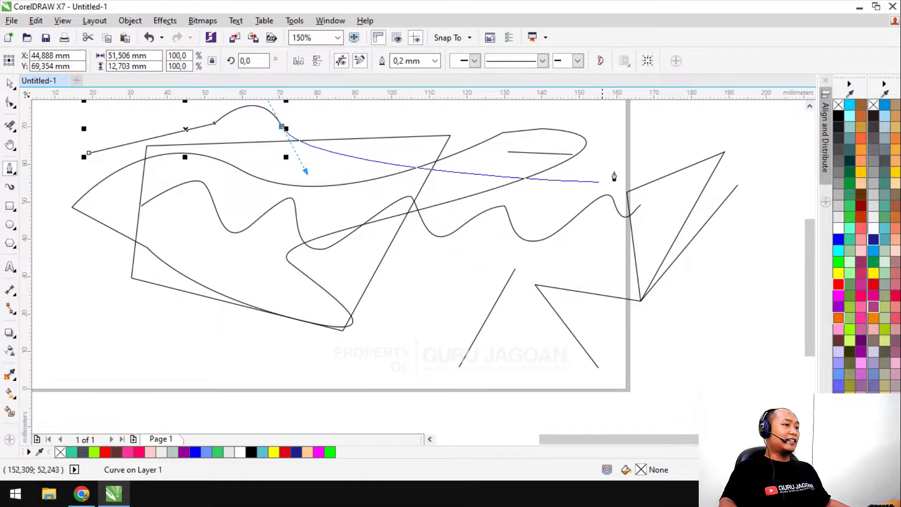
left_click_drag(640, 352, 700, 364)
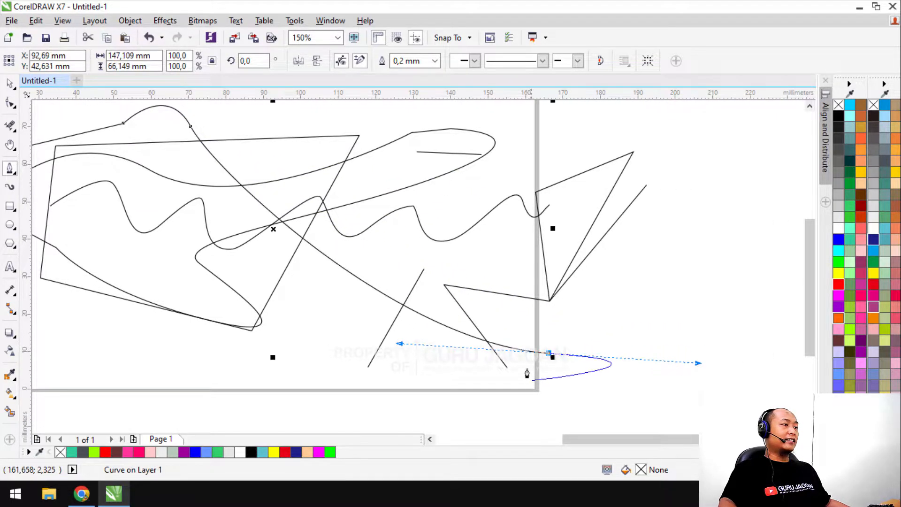
key("space")
Draw a closed Bézier shape about 142 mm wide and 45 mm high across the page's right edge, ending at its starting node
left_click(13, 174)
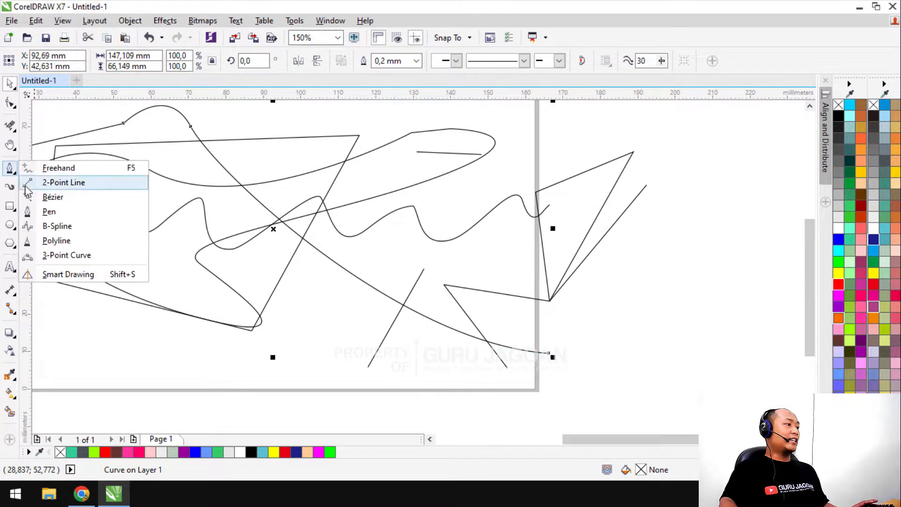
left_click(61, 209)
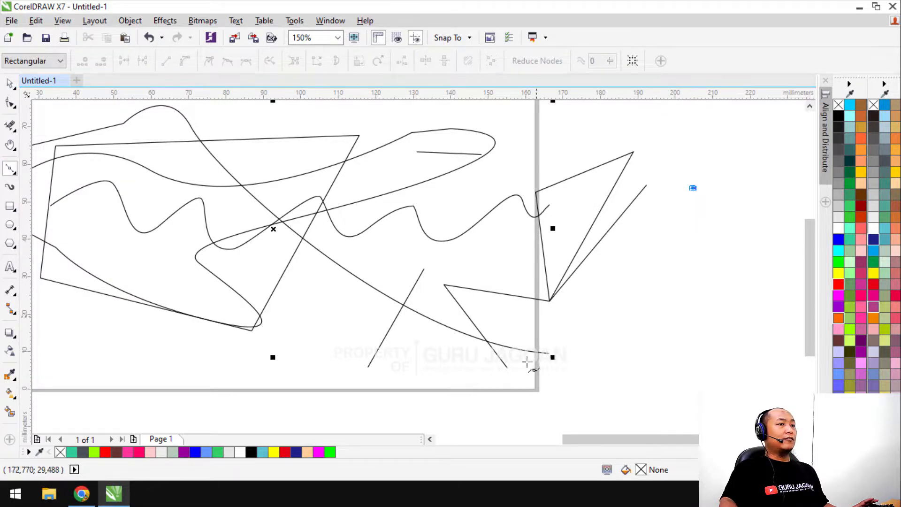
left_click_drag(190, 201, 58, 282)
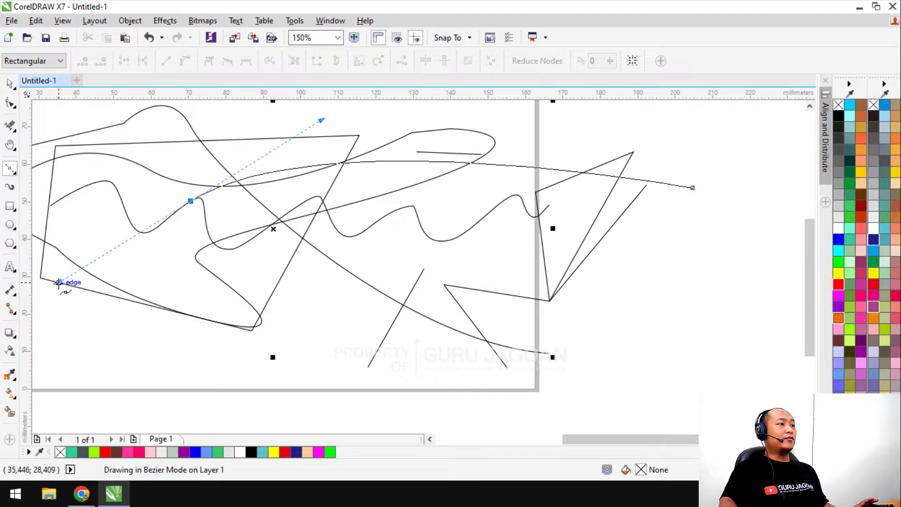
left_click_drag(694, 324, 718, 301)
left_click_drag(700, 216, 708, 192)
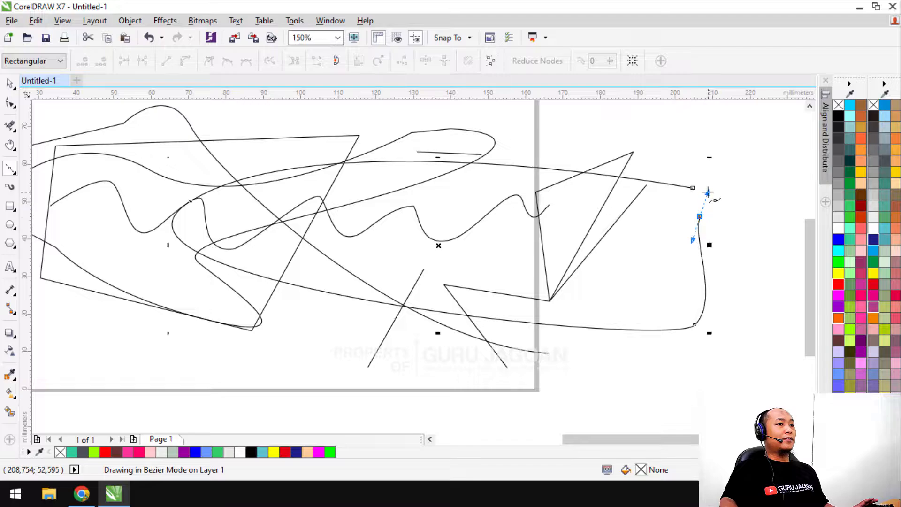
left_click(694, 188)
key("space")
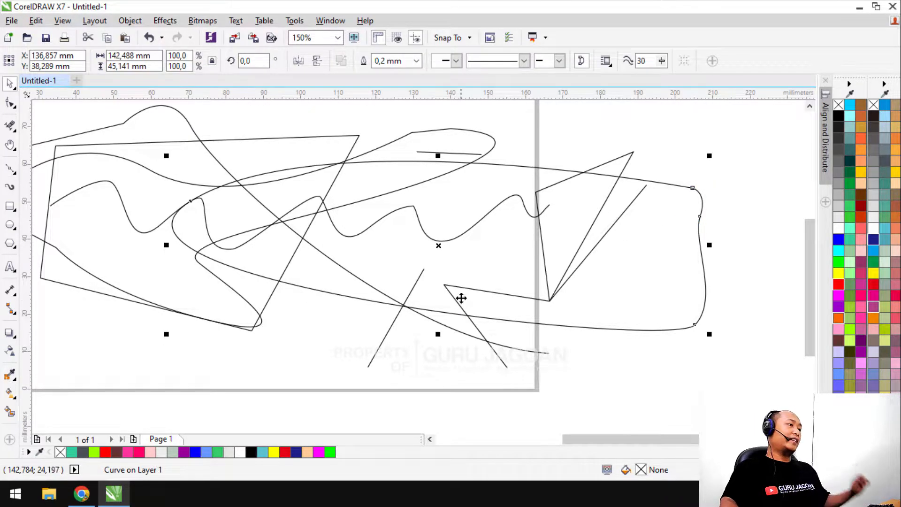
Select all the sample lines and curves on and around the page and delete them
scroll(462, 298, "down", 2)
left_click_drag(192, 171, 635, 387)
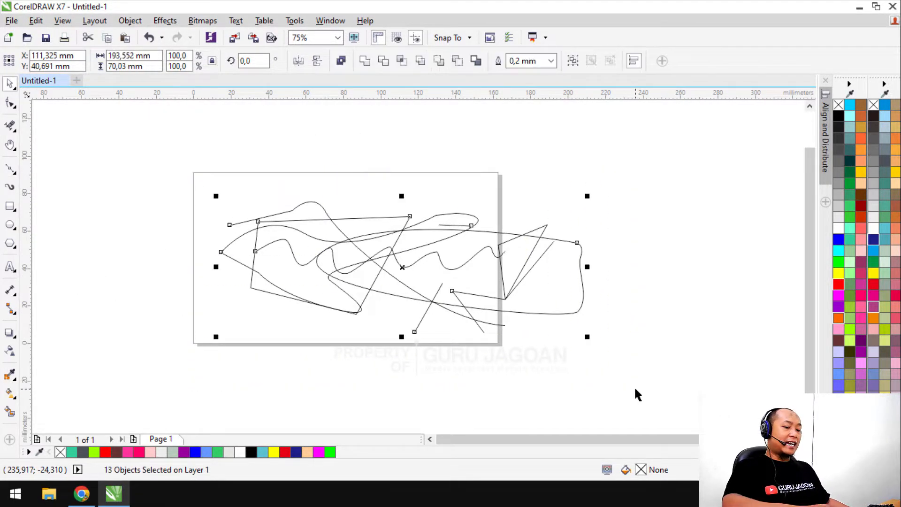
key("Delete")
Check the B-Spline tool notes in the browser, and draw a closed B-Spline teardrop about 29 mm wide and 14 mm high
key("alt+Tab")
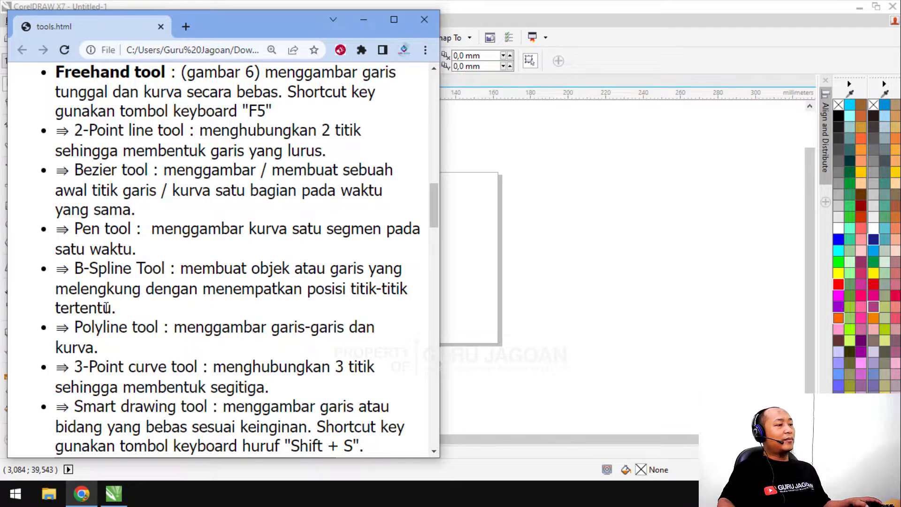
key("alt+Tab")
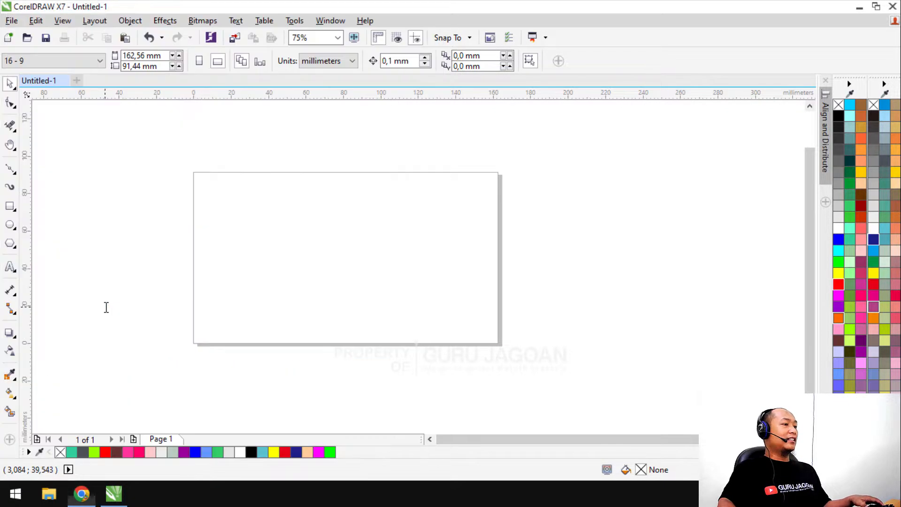
left_click(18, 175)
left_click(64, 228)
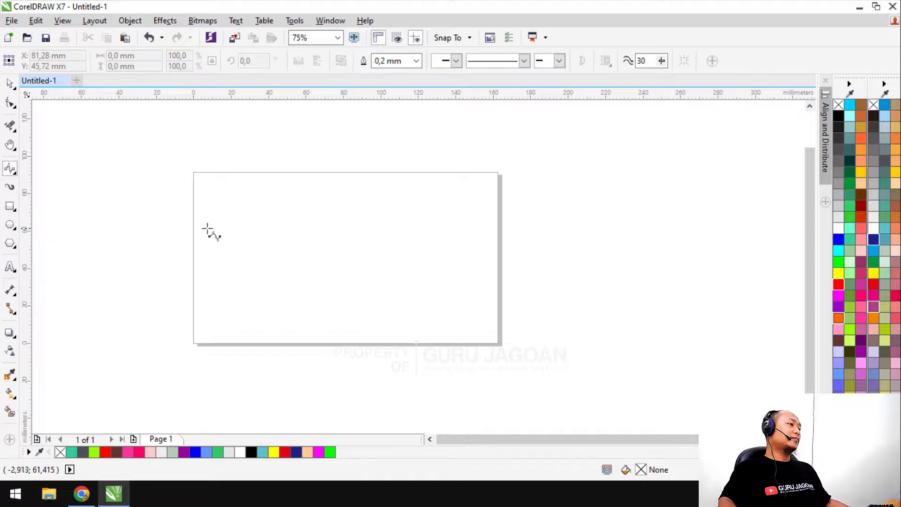
scroll(284, 253, "up", 2)
left_click(255, 238)
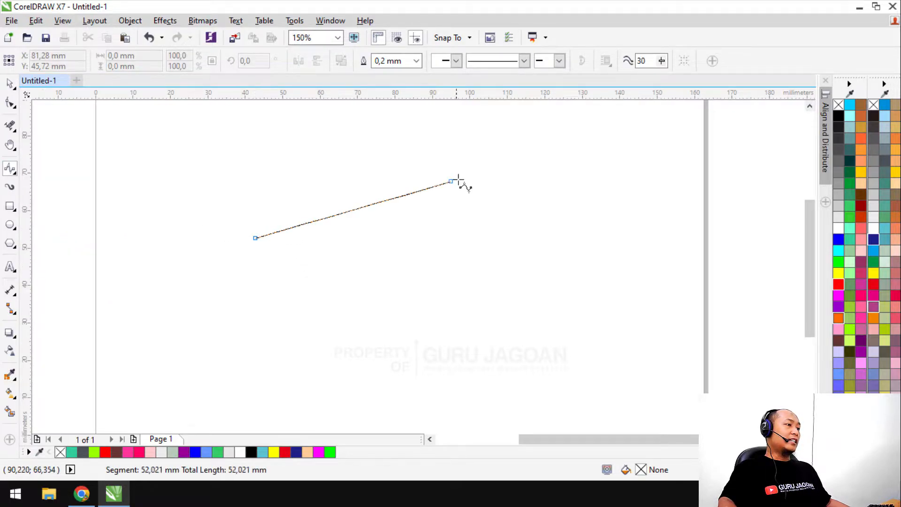
left_click(299, 149)
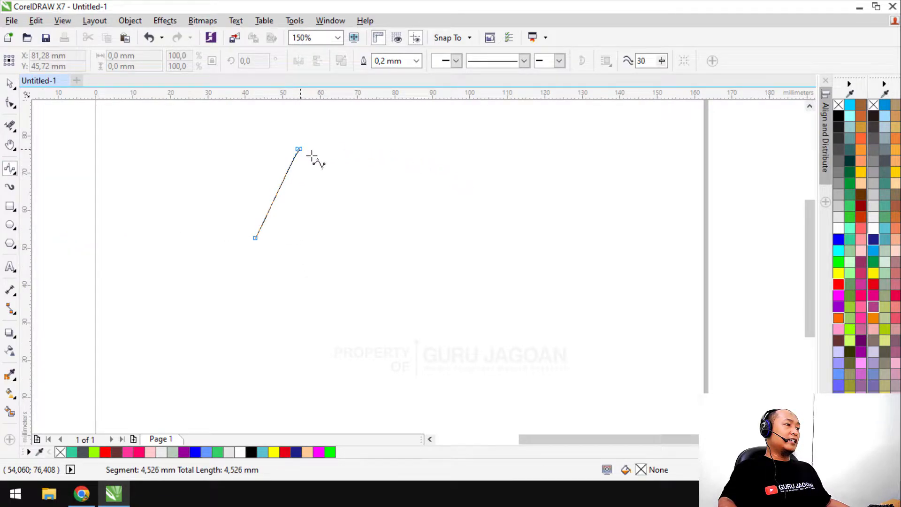
left_click(448, 226)
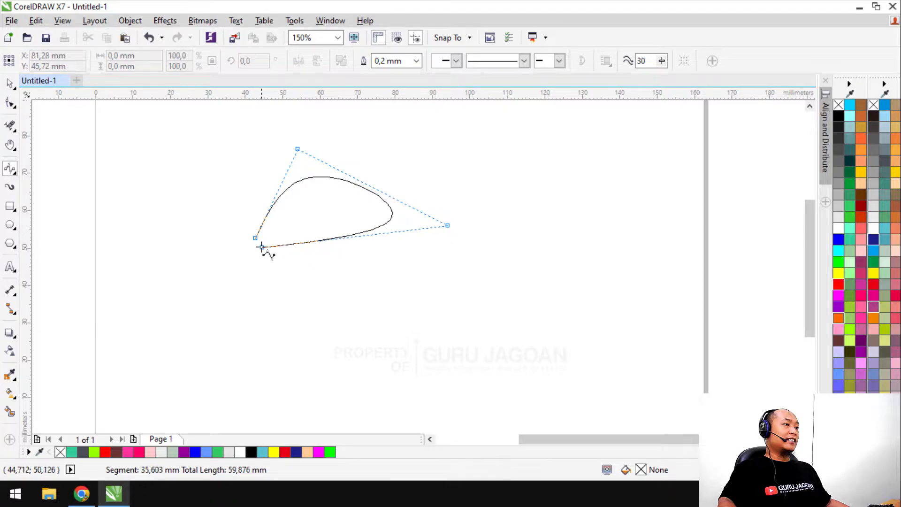
left_click(256, 238)
Draw a closed, winding B-Spline shape about 84 mm wide and 30 mm high to the right of the teardrop
left_click(442, 188)
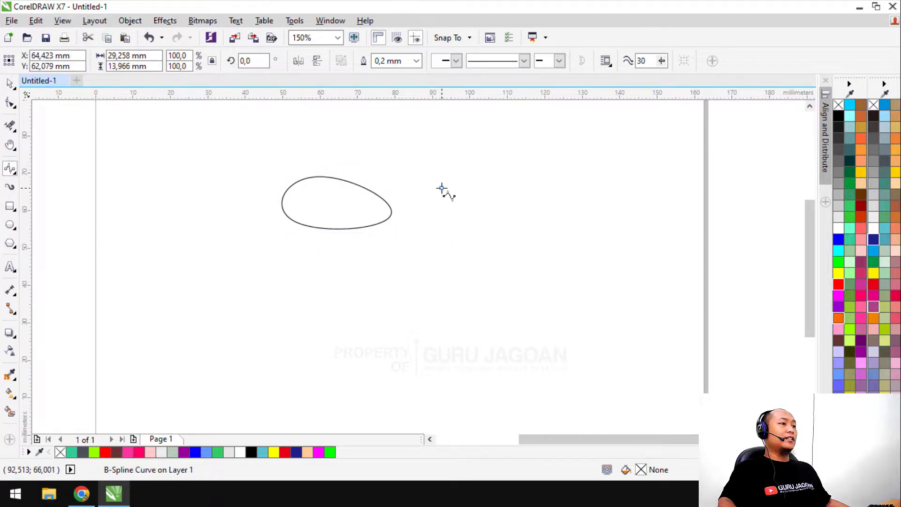
left_click(578, 142)
left_click(643, 228)
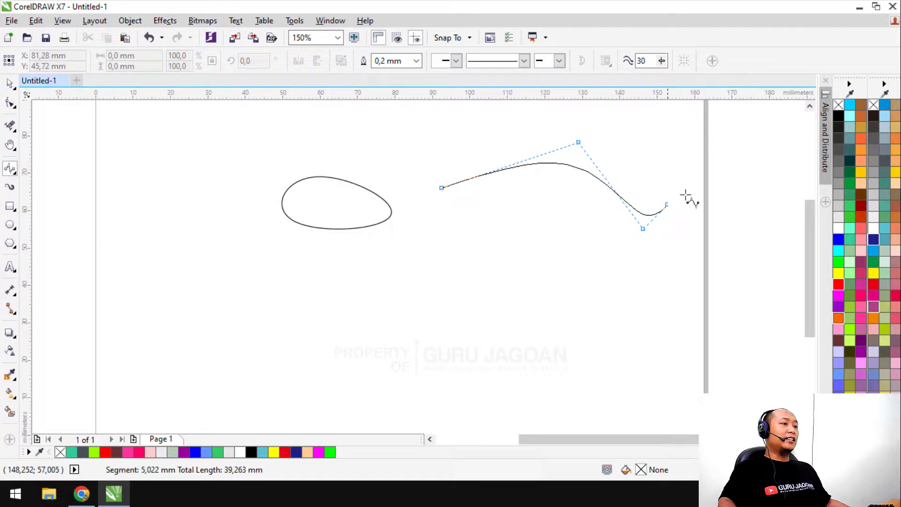
left_click(751, 154)
left_click(498, 116)
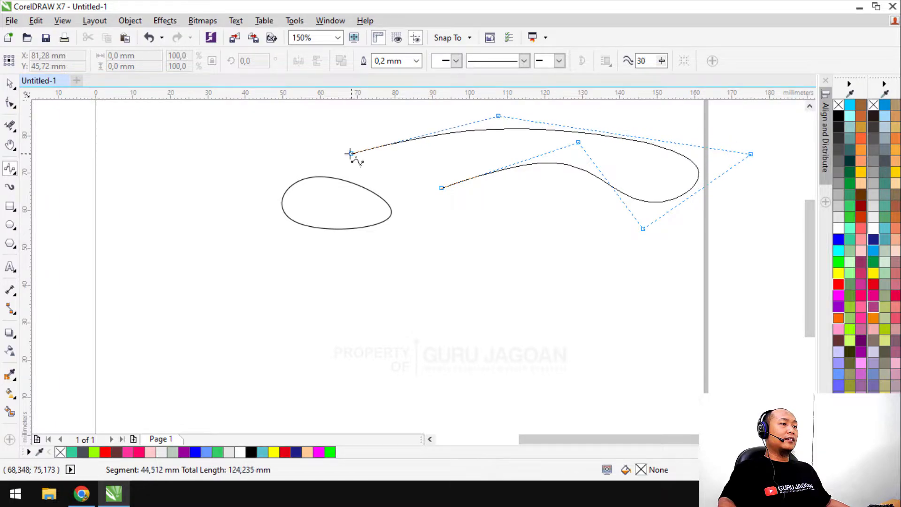
left_click(348, 153)
left_click(424, 271)
left_click(514, 200)
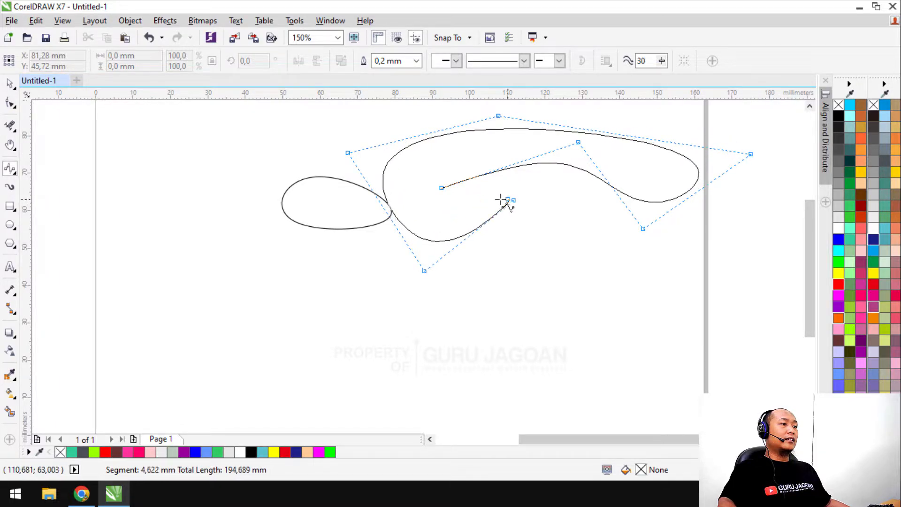
left_click(442, 188)
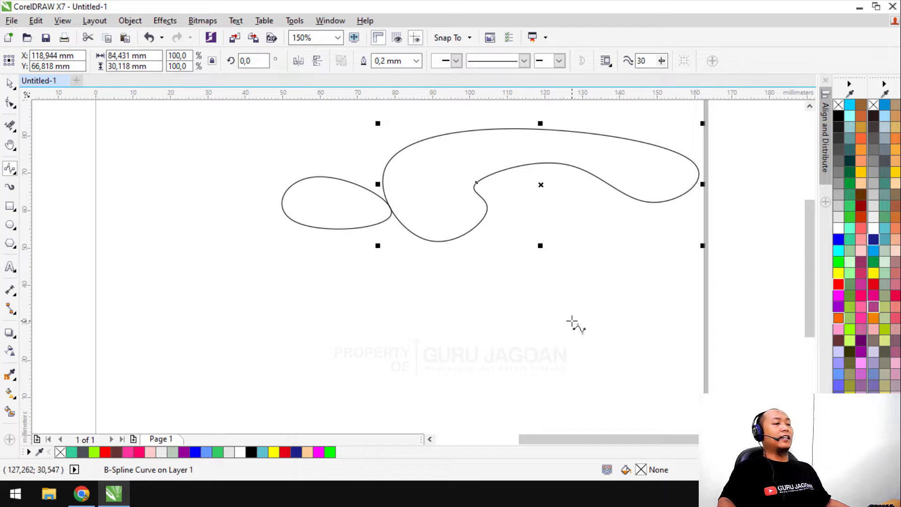
Draw a large closed B-Spline shape about 136 mm wide and 64 mm high that curves below and around the teardrop
left_click(572, 321)
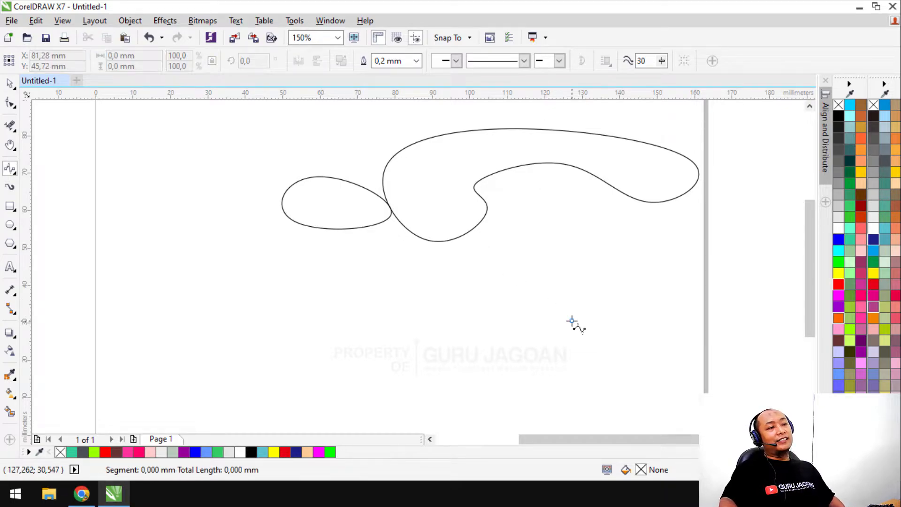
left_click(640, 224)
left_click(523, 202)
left_click(241, 319)
left_click(229, 221)
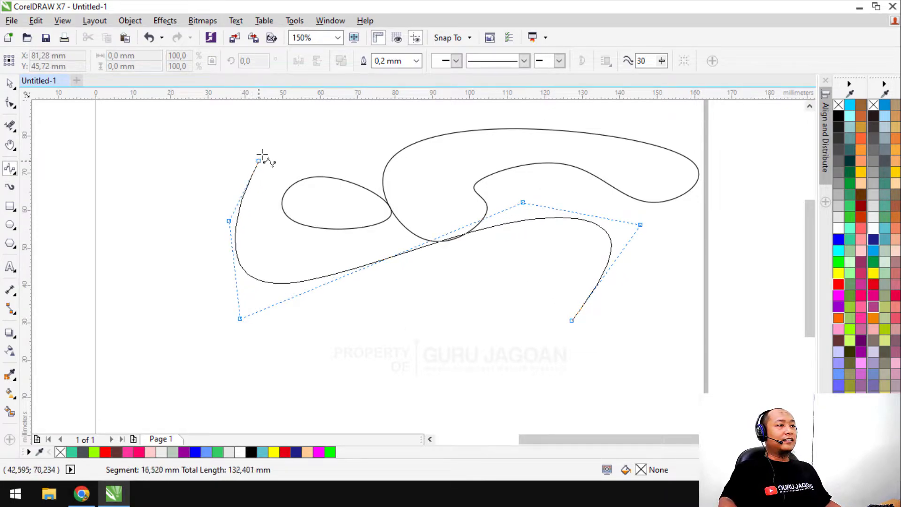
left_click(263, 152)
left_click(90, 141)
left_click(92, 340)
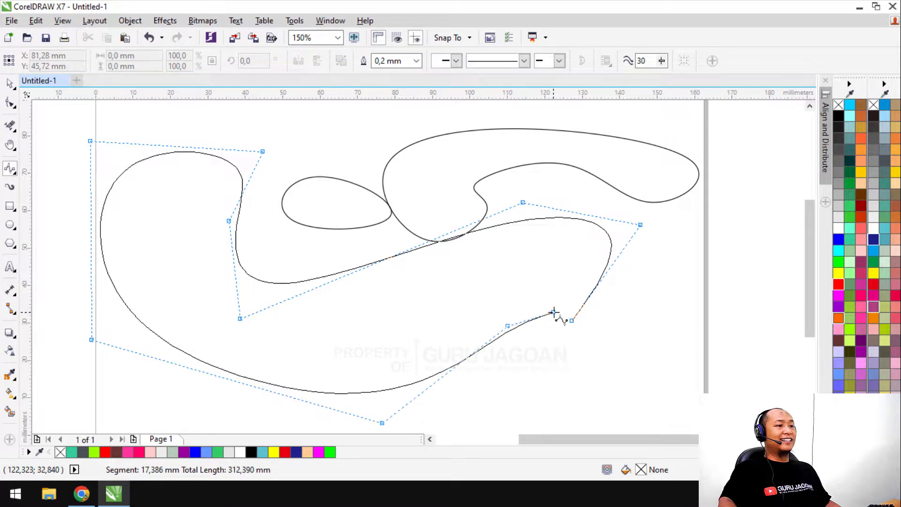
left_click(571, 321)
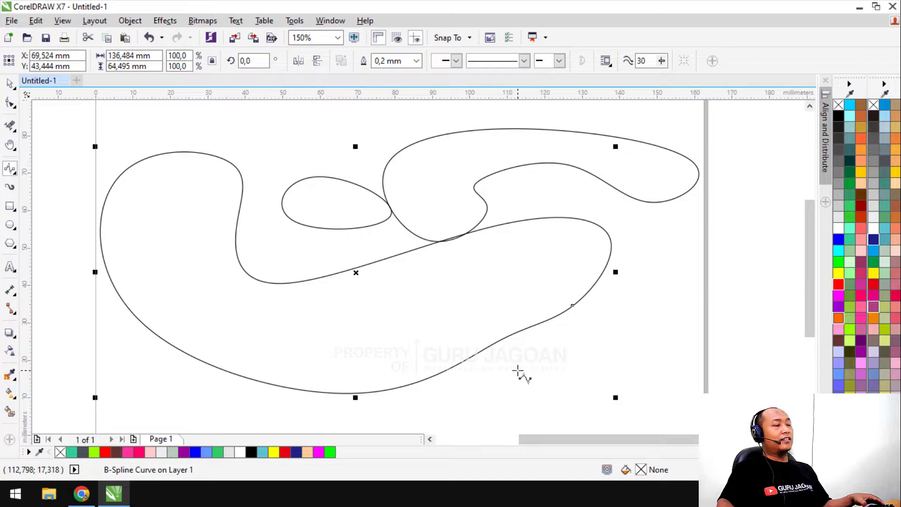
Review the remaining line tool notes in the browser, and draw a narrow closed B-Spline loop about 71 mm wide and 22 mm high
key("alt+Tab")
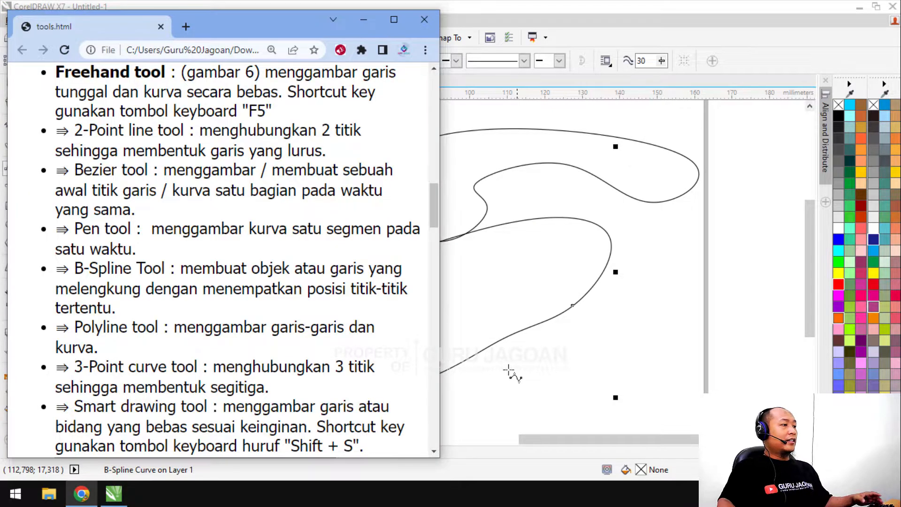
scroll(162, 322, "down", 3)
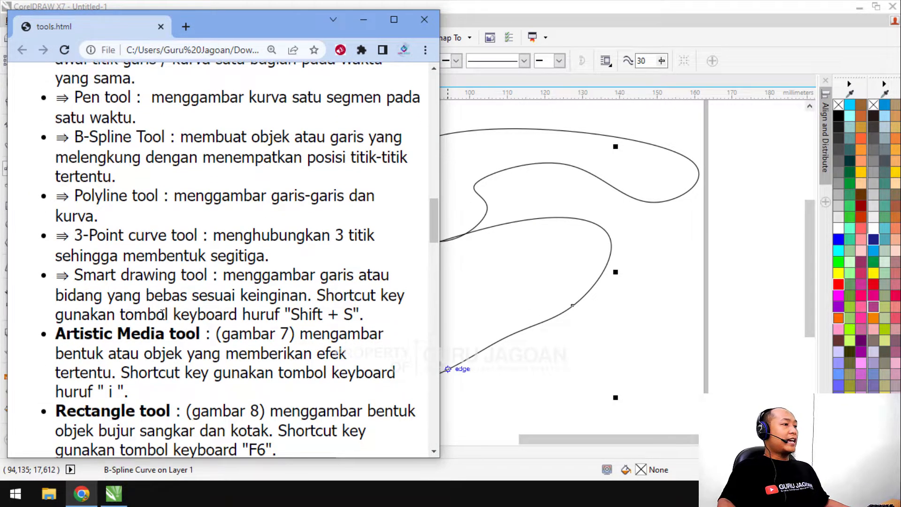
scroll(163, 314, "up", 3)
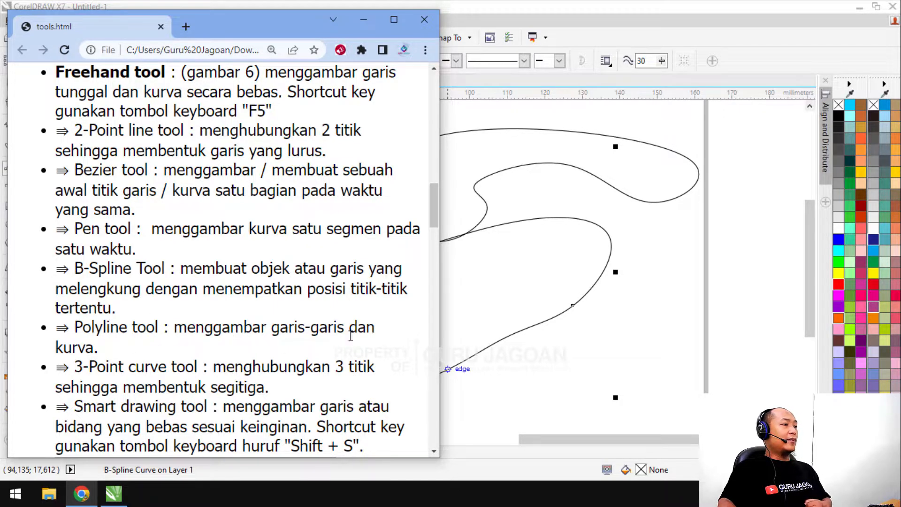
left_click(656, 299)
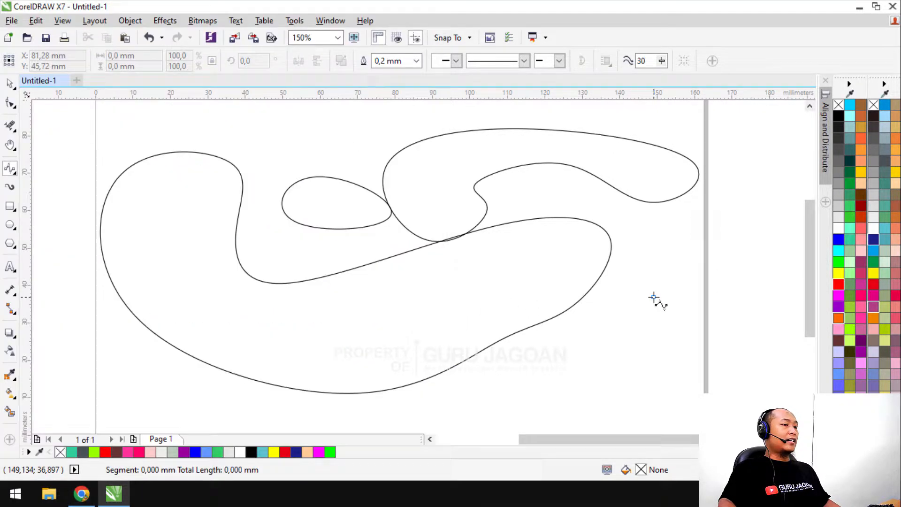
left_click(519, 367)
left_click(655, 298)
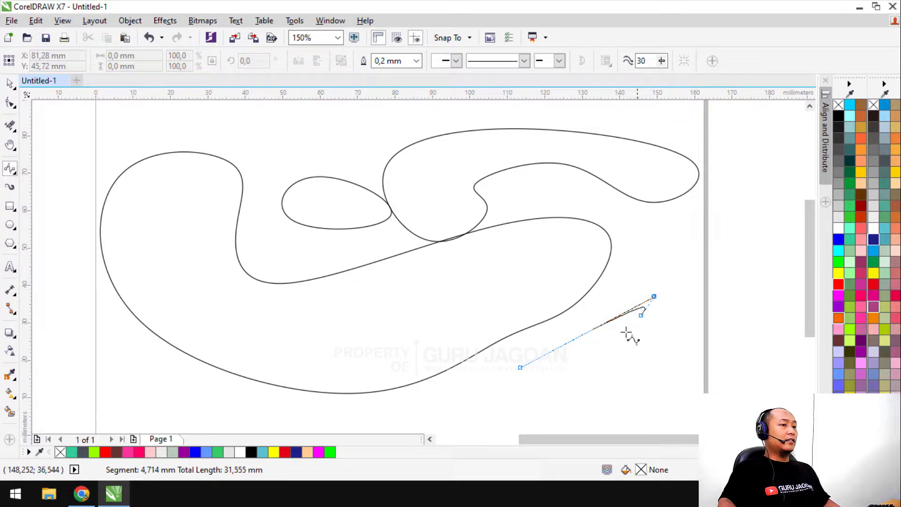
left_click(469, 303)
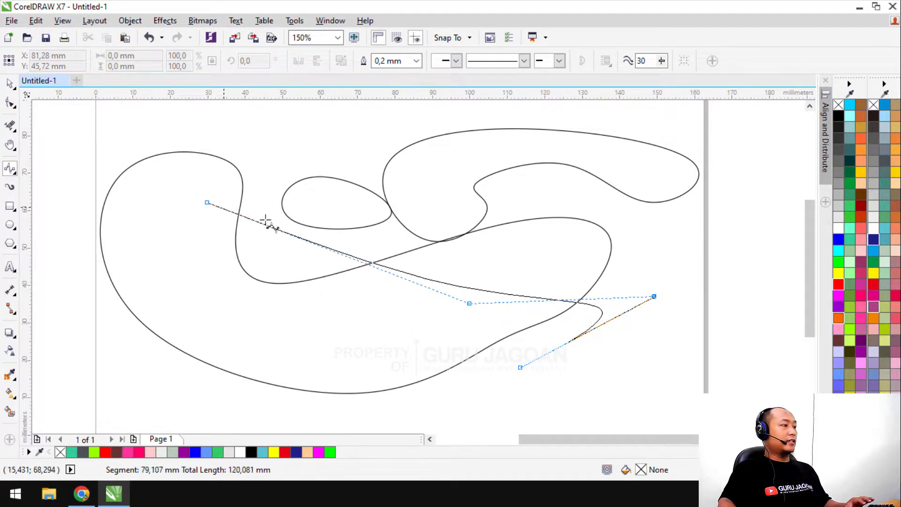
left_click(324, 242)
left_click(354, 301)
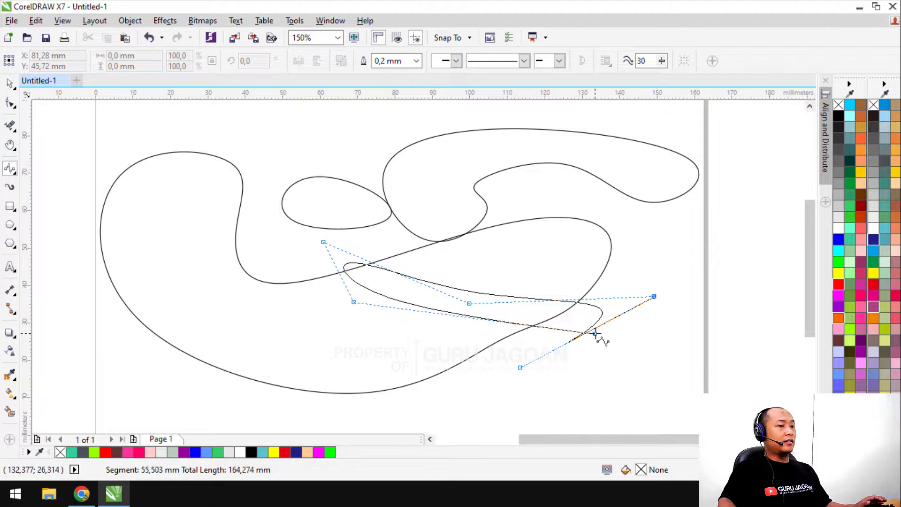
double_click(647, 303)
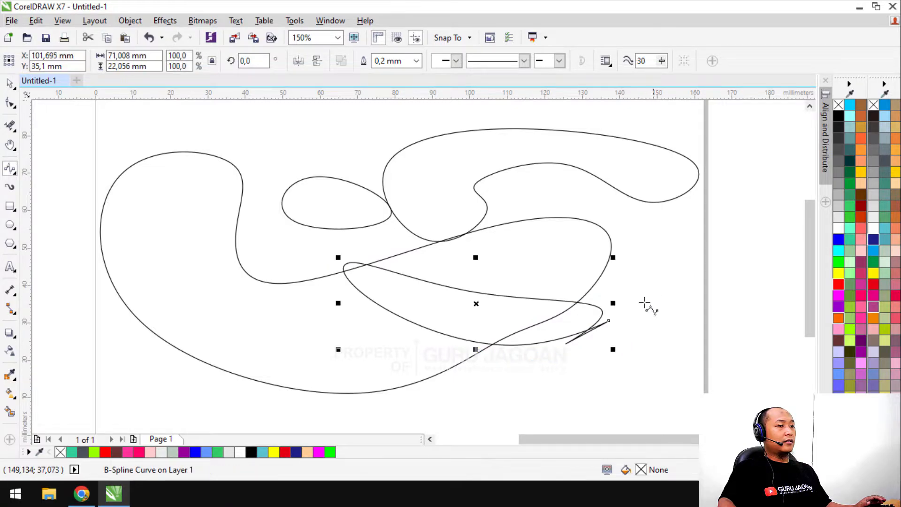
Draw a closed Polyline shape of straight segments and a freehand arc, about 61 mm wide and 54 mm high, across the page's left edge
left_click(16, 173)
left_click(56, 241)
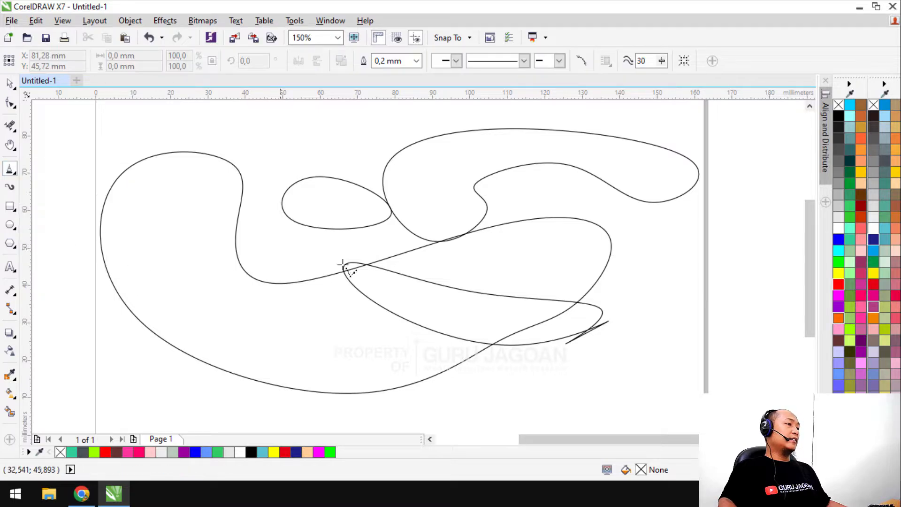
left_click(153, 251)
left_click(249, 314)
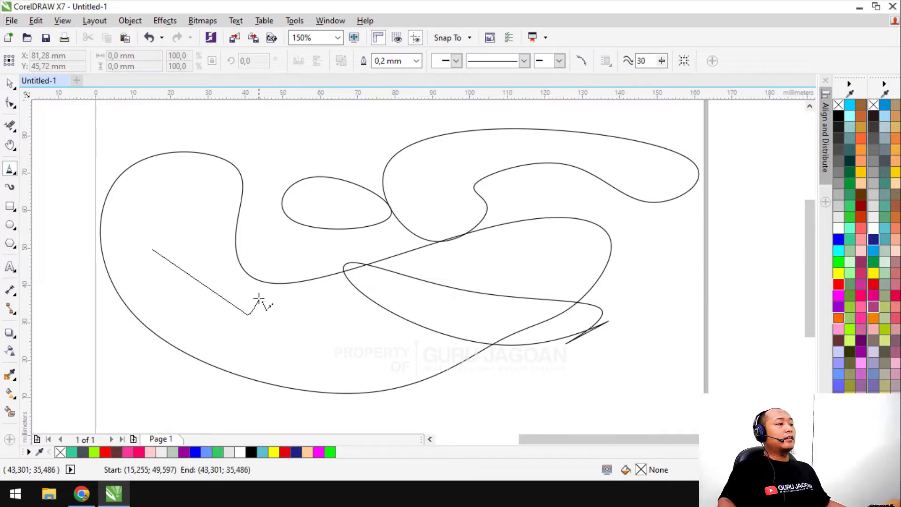
left_click(280, 260)
left_click(223, 173)
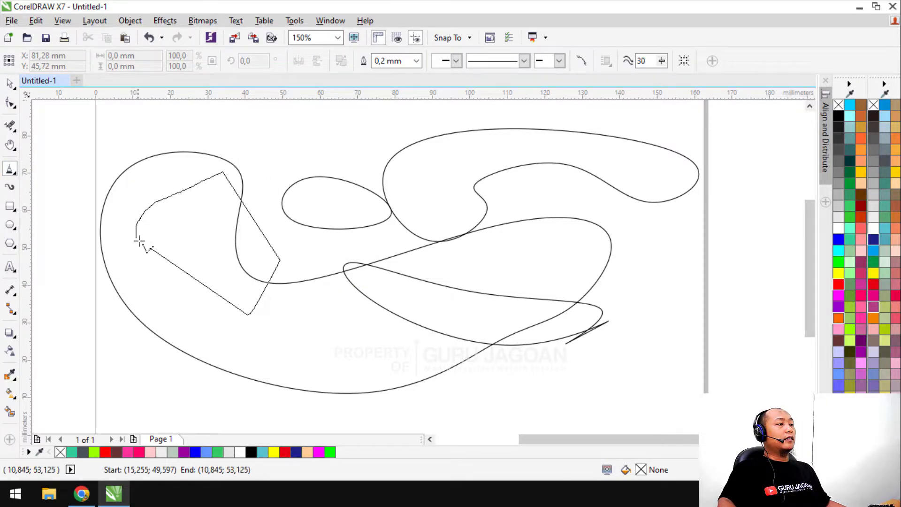
left_click(132, 293)
left_click(52, 288)
left_click(129, 373)
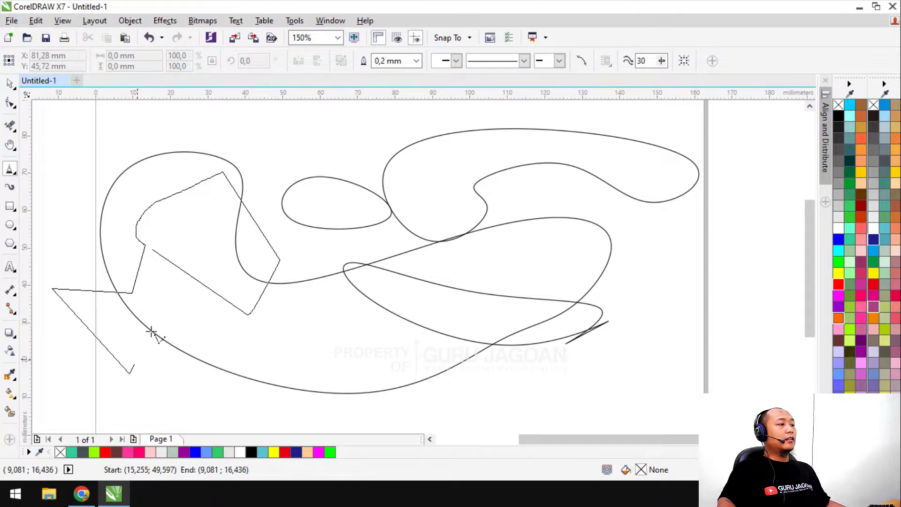
double_click(145, 244)
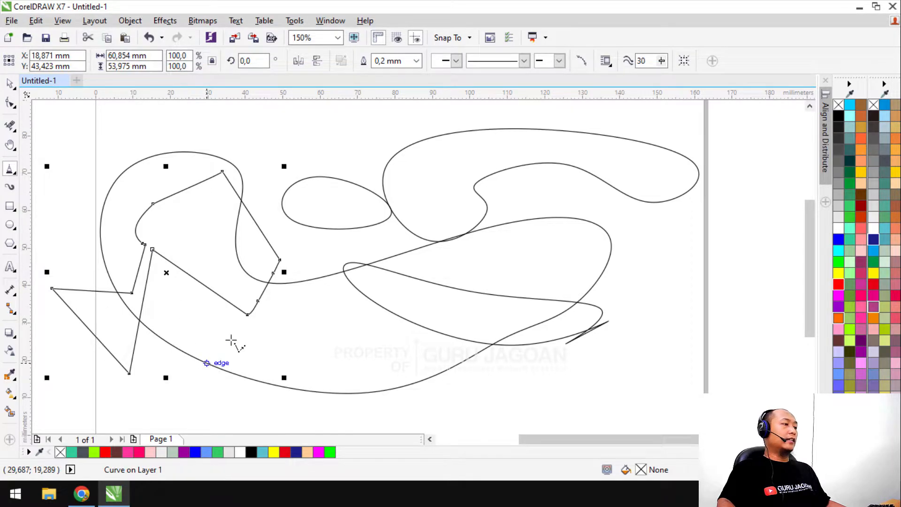
scroll(333, 205, "down", 3)
scroll(414, 181, "up", 3)
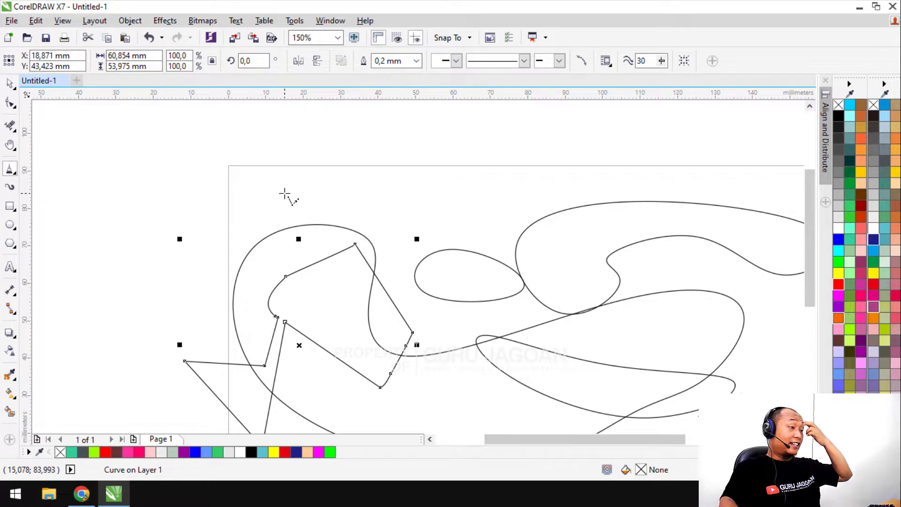
Draw a closed Polyline scribble about 124 mm wide and 54 mm high above the page's upper-left corner, and a cup shape about 18 by 11 mm beside it
left_click(94, 149)
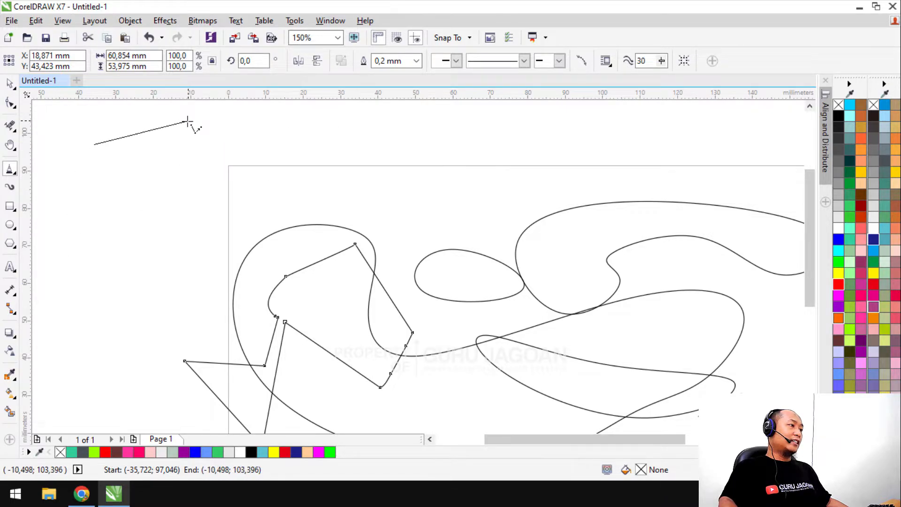
mouse_move(189, 121)
left_mouse_down()
mouse_move(264, 133)
mouse_move(284, 146)
mouse_move(285, 156)
mouse_move(211, 187)
mouse_move(275, 164)
mouse_move(408, 147)
mouse_move(471, 188)
mouse_move(453, 200)
mouse_move(471, 180)
mouse_move(345, 182)
mouse_move(279, 203)
mouse_move(139, 224)
mouse_move(151, 249)
mouse_move(204, 263)
mouse_move(136, 306)
mouse_move(117, 237)
left_mouse_up()
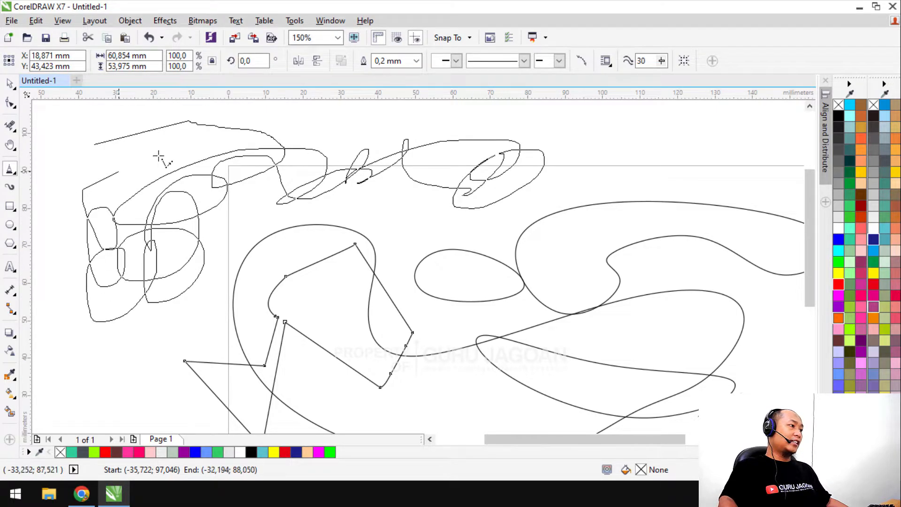
mouse_move(159, 155)
left_mouse_down()
mouse_move(171, 152)
mouse_move(97, 153)
mouse_move(80, 162)
mouse_move(94, 145)
left_mouse_up()
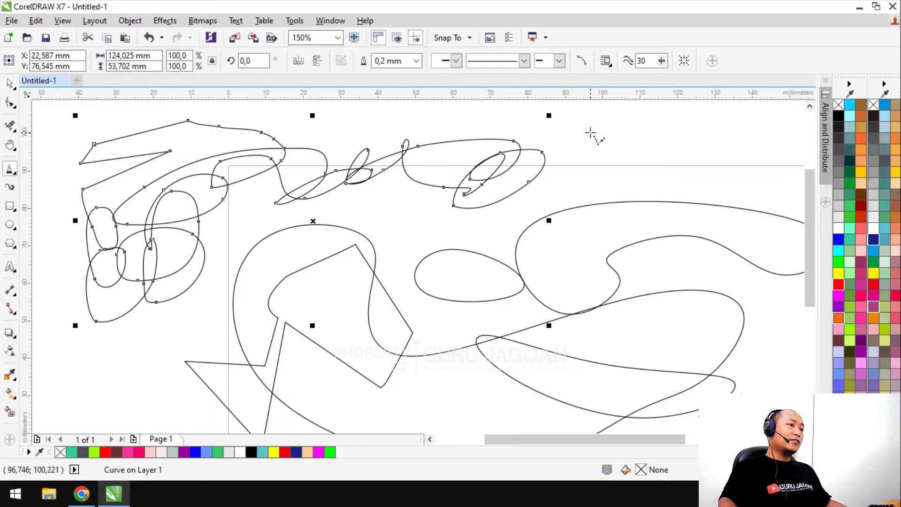
mouse_move(595, 131)
left_mouse_down()
mouse_move(631, 133)
mouse_move(632, 152)
mouse_move(606, 170)
mouse_move(564, 131)
mouse_move(656, 162)
mouse_move(654, 145)
mouse_move(594, 134)
left_mouse_up()
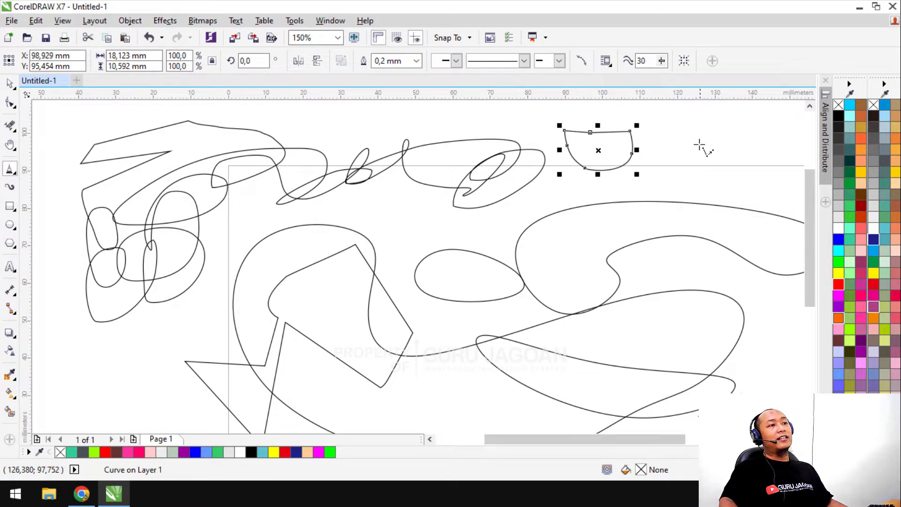
Draw a closed Pen shape with one curved side, about 62 mm wide and 30 mm high, over the page's upper right area
left_click(17, 175)
left_click(51, 210)
left_click(497, 223)
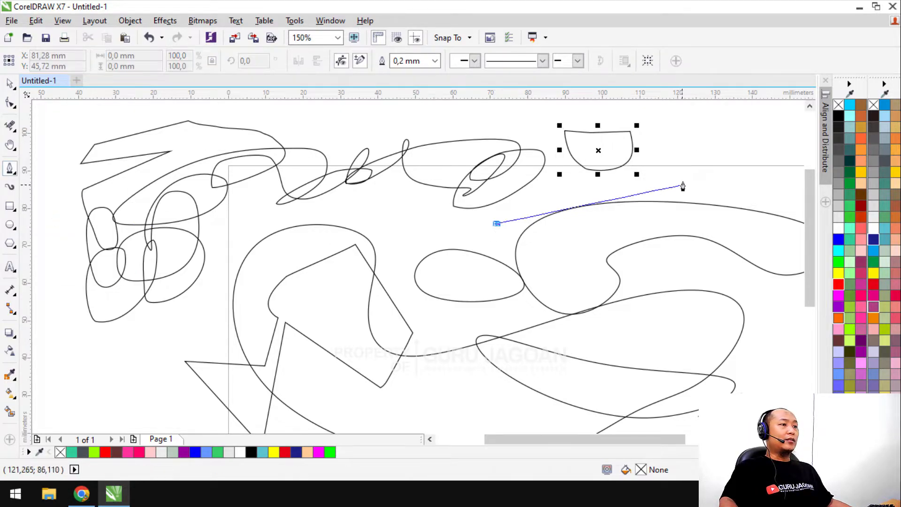
left_click_drag(686, 167, 734, 205)
left_click(477, 270)
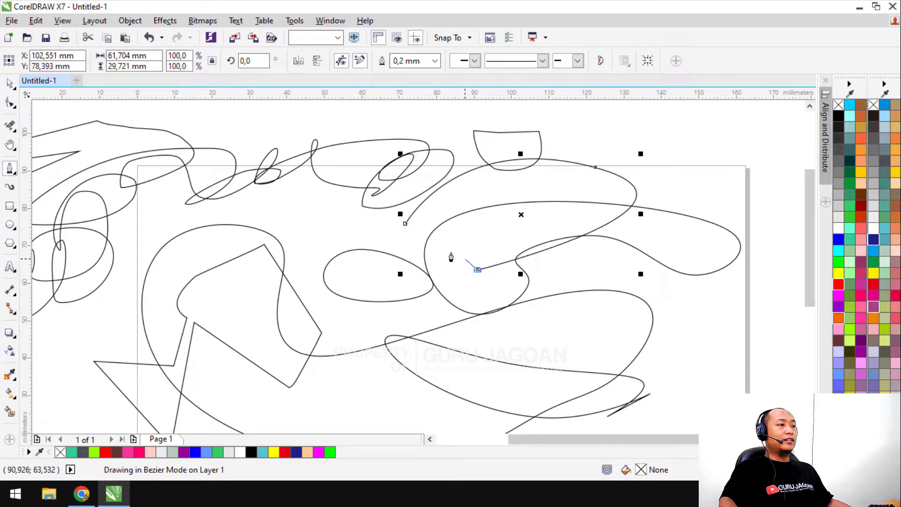
left_click(406, 224)
Check the curve tool notes in the browser, and draw a 3-Point Curve arch about 84 mm wide and 38 mm high right of the page
key("alt+Tab")
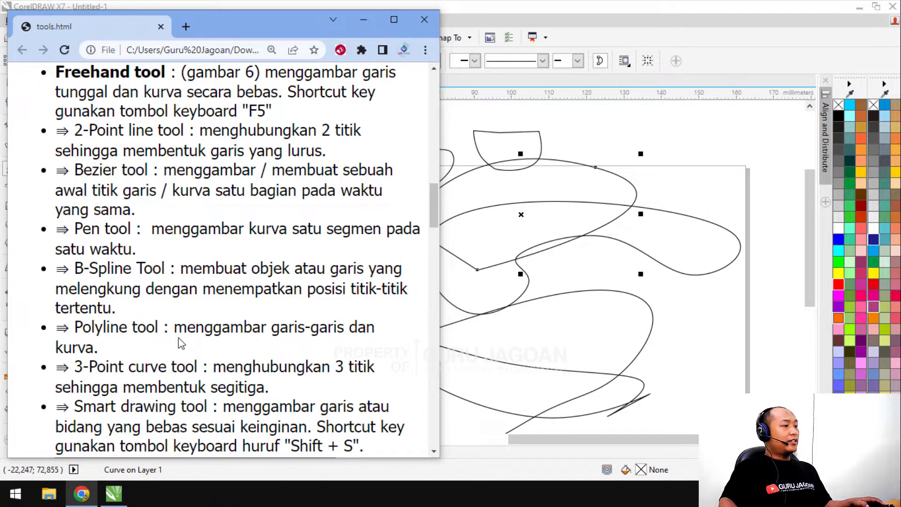
key("alt+Tab")
left_click(16, 173)
left_click(37, 213)
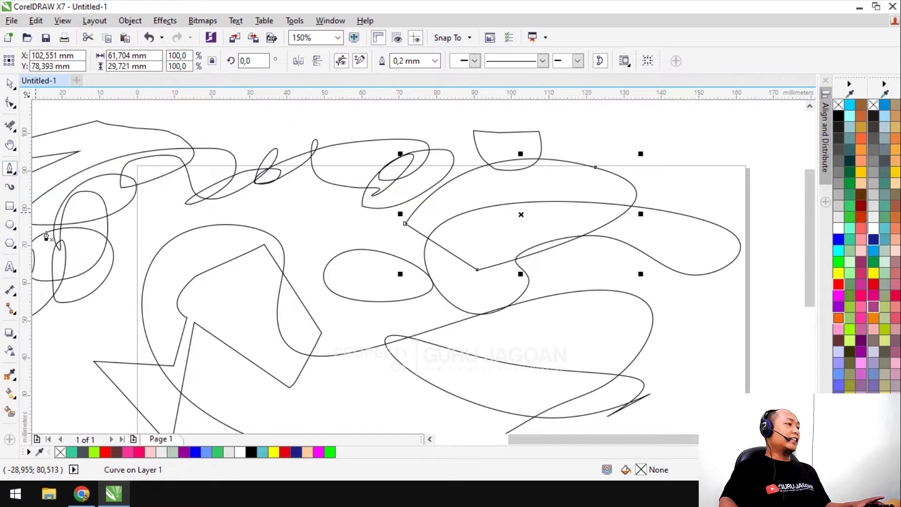
left_click(14, 172)
left_click(60, 258)
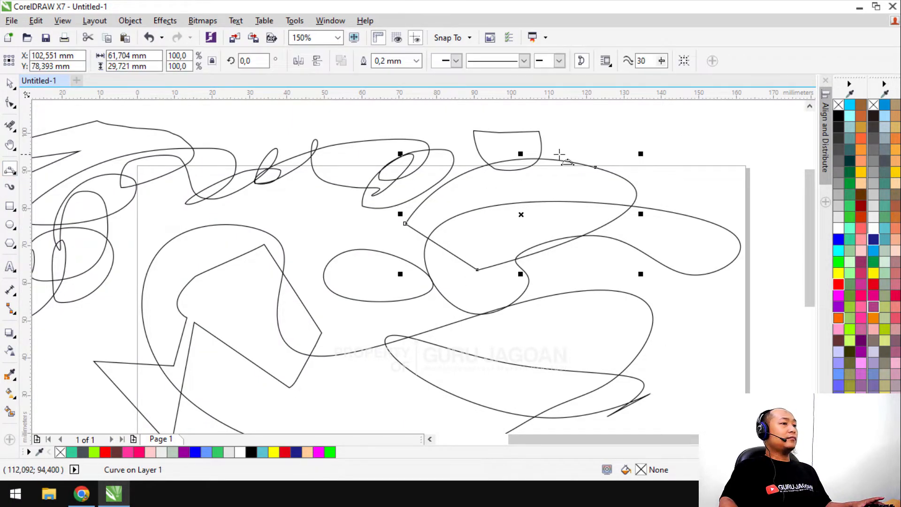
scroll(268, 242, "down", 2)
scroll(267, 242, "down", 2)
scroll(558, 217, "up", 2)
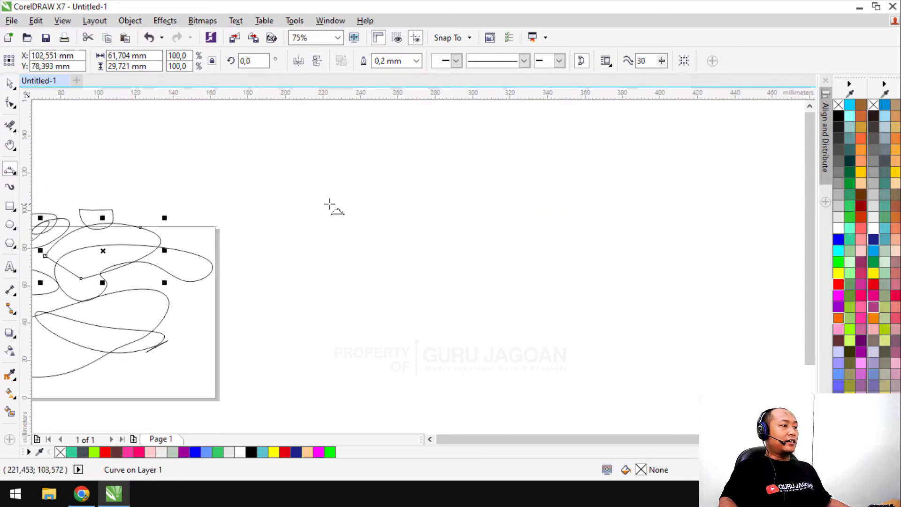
left_click_drag(316, 213, 473, 214)
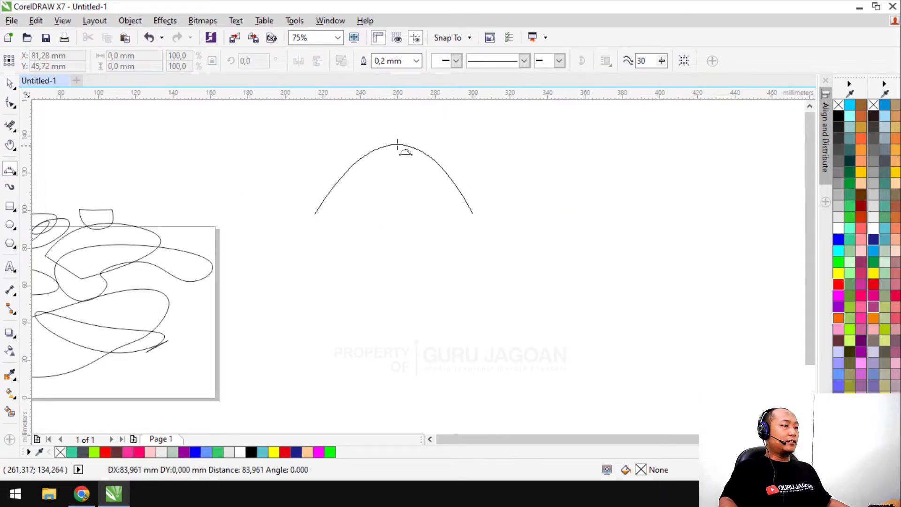
left_click(398, 147)
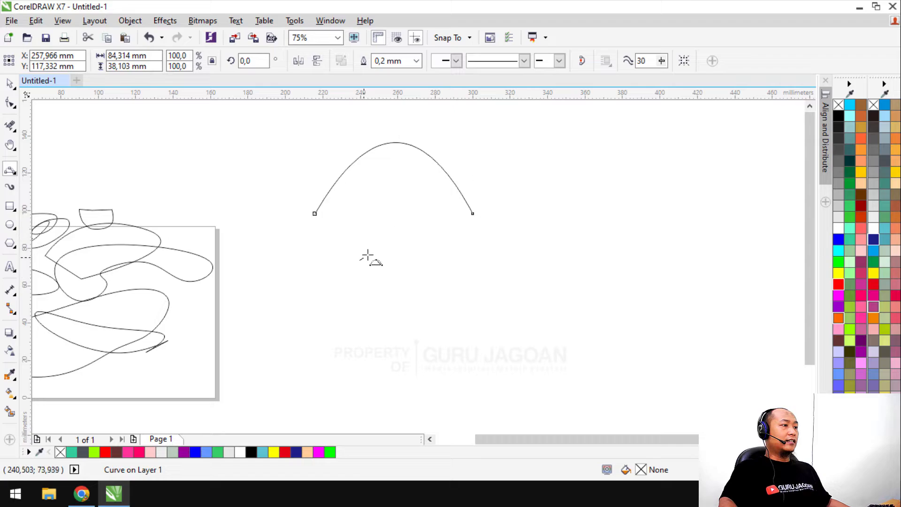
Draw two more 3-Point Curves below the arch, one about 66 by 53 mm and a downward-bulging one about 81 by 52 mm
left_click_drag(360, 260, 449, 335)
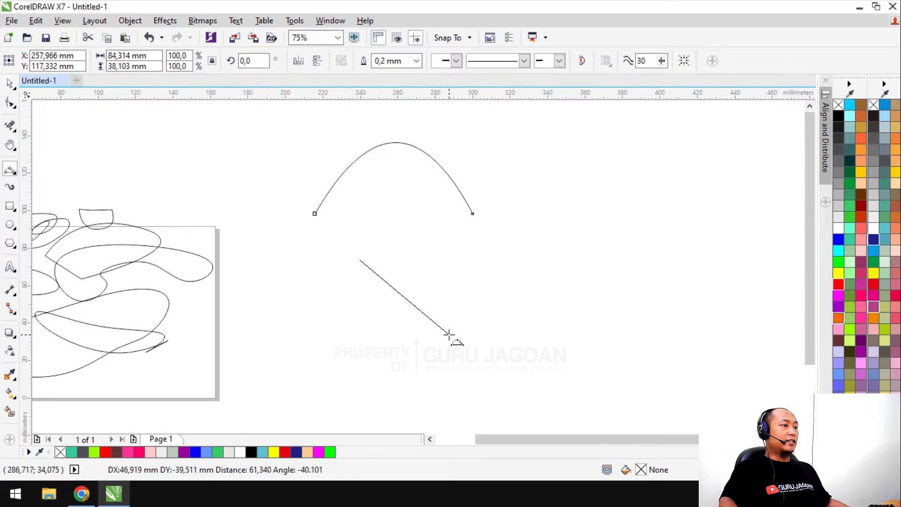
left_click(486, 240)
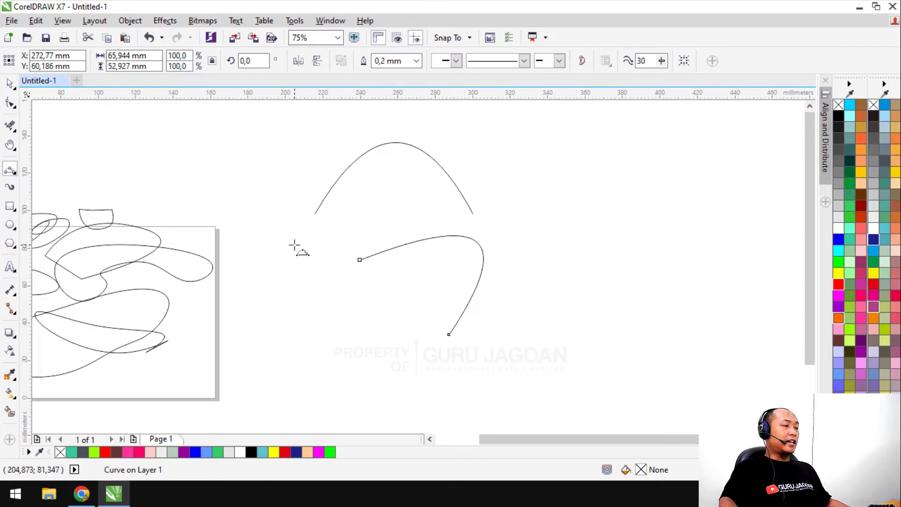
left_click_drag(294, 244, 445, 205)
left_click(374, 303)
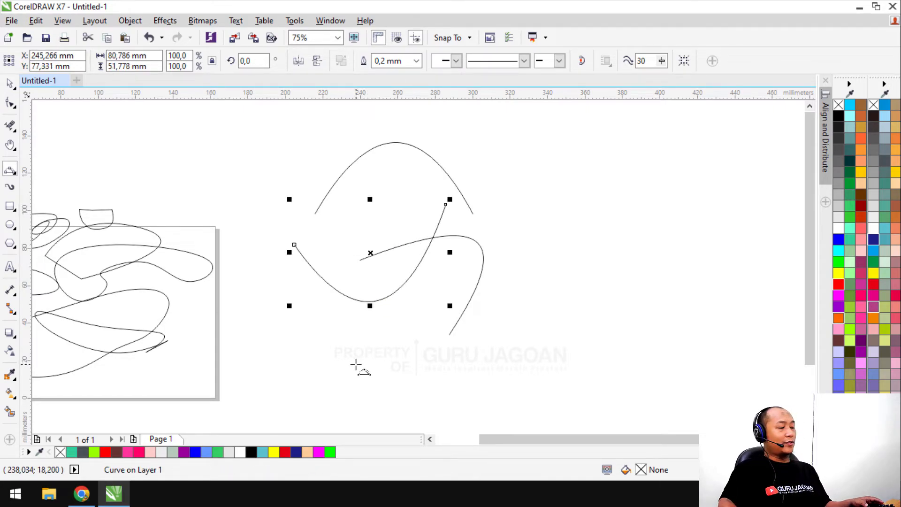
Check the Smart Drawing notes in the browser, and draw a cluster of Smart Drawing scribbles between the page and the arch
key("alt+Tab")
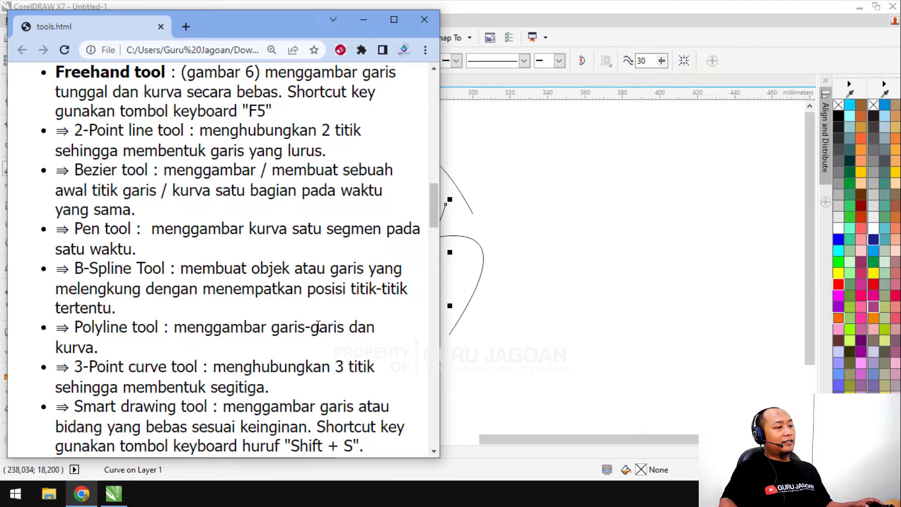
key("alt+Tab")
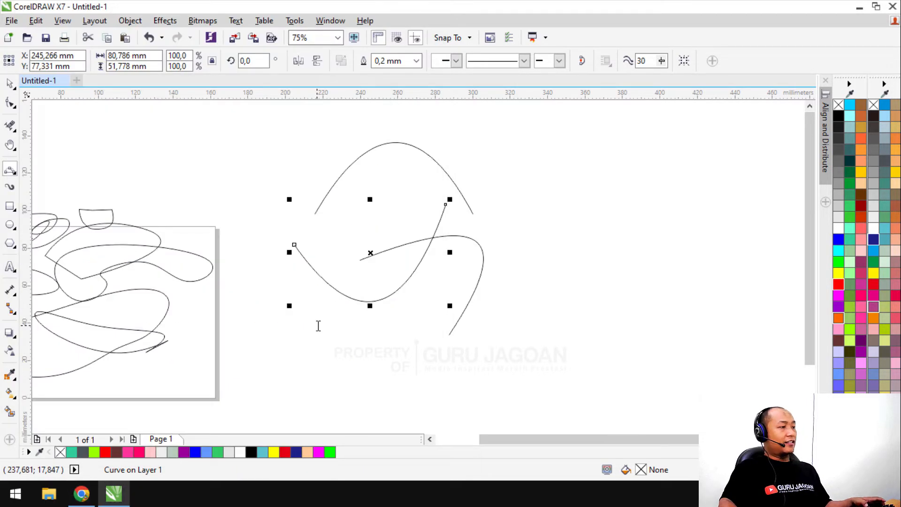
left_click(16, 174)
left_click(59, 278)
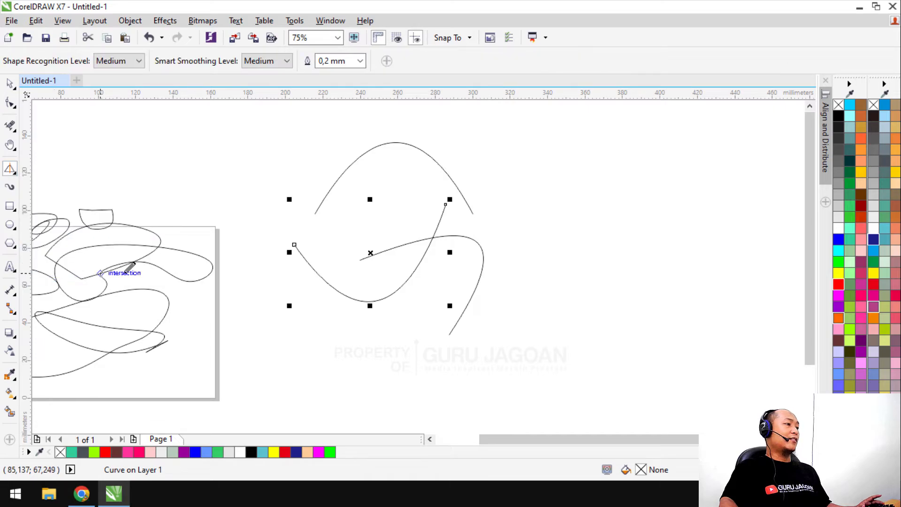
key("Escape")
scroll(239, 193, "up", 3)
mouse_move(233, 199)
left_mouse_down()
mouse_move(276, 196)
mouse_move(240, 218)
mouse_move(282, 220)
mouse_move(322, 187)
mouse_move(331, 200)
mouse_move(250, 190)
mouse_move(293, 151)
mouse_move(212, 145)
mouse_move(171, 208)
mouse_move(202, 274)
mouse_move(256, 302)
mouse_move(340, 284)
left_mouse_up()
mouse_move(380, 258)
left_mouse_down()
mouse_move(366, 333)
mouse_move(551, 192)
mouse_move(564, 243)
left_mouse_up()
left_click_drag(504, 148, 475, 355)
mouse_move(468, 245)
left_mouse_down()
mouse_move(521, 266)
mouse_move(634, 178)
left_mouse_up()
left_click_drag(605, 241, 309, 254)
Inspect the scribbles up close, and add a bracket-like stroke and a diagonal stroke beside them with Smart Drawing
scroll(409, 230, "up", 2)
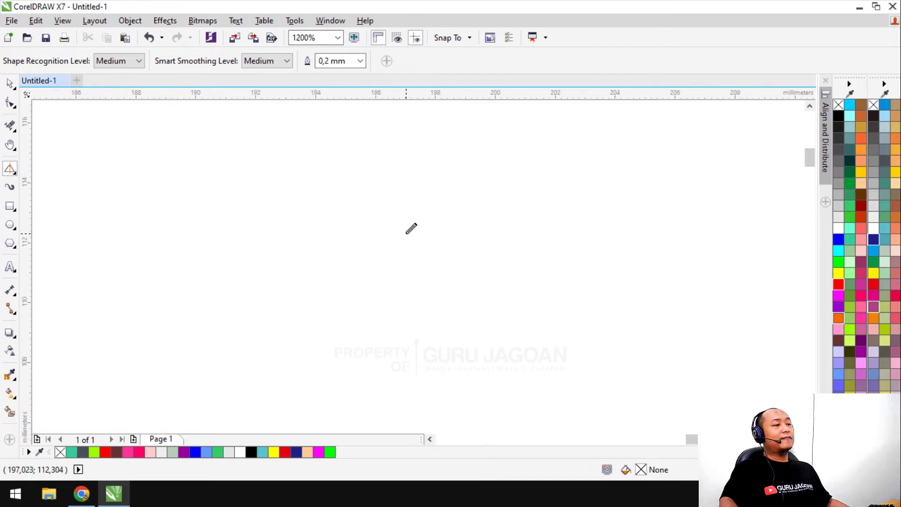
scroll(408, 231, "down", 6)
scroll(398, 231, "up", 6)
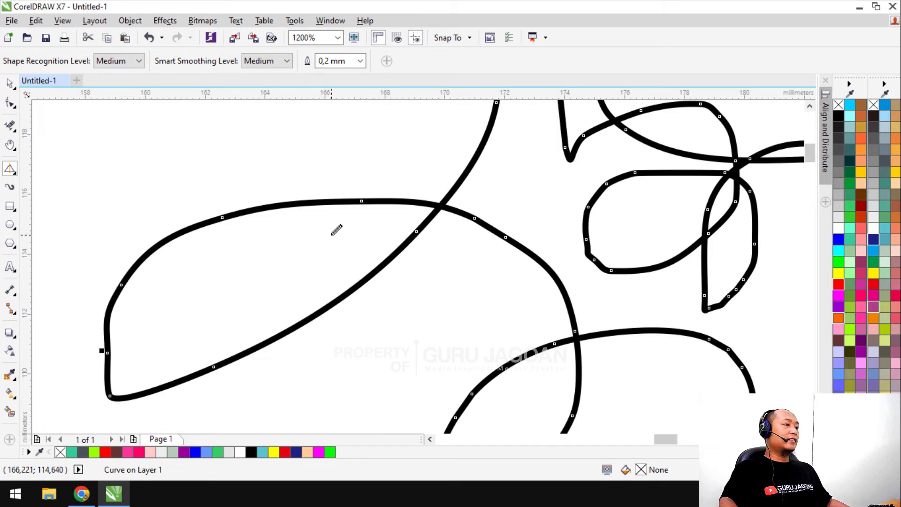
scroll(336, 228, "down", 2)
left_click_drag(273, 217, 236, 244)
left_click_drag(277, 177, 374, 223)
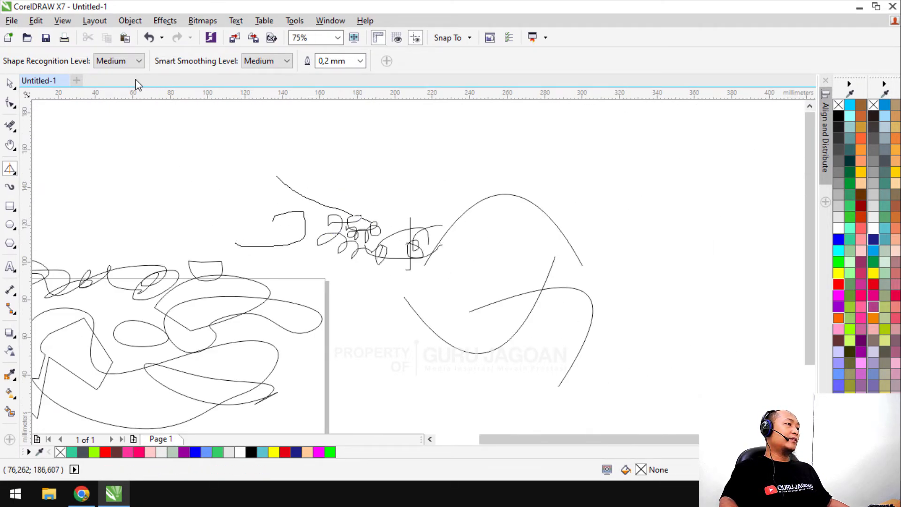
Set the shape recognition level to High and draw a row of arc, slanted and curled strokes above the scribbles
left_click(139, 62)
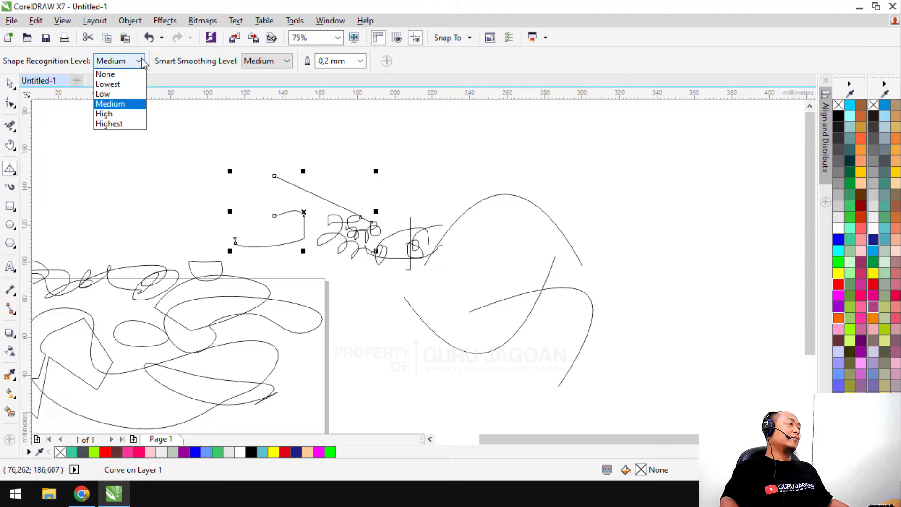
left_click(123, 113)
left_click_drag(244, 205, 326, 200)
left_click_drag(396, 157, 376, 220)
left_click_drag(431, 162, 439, 224)
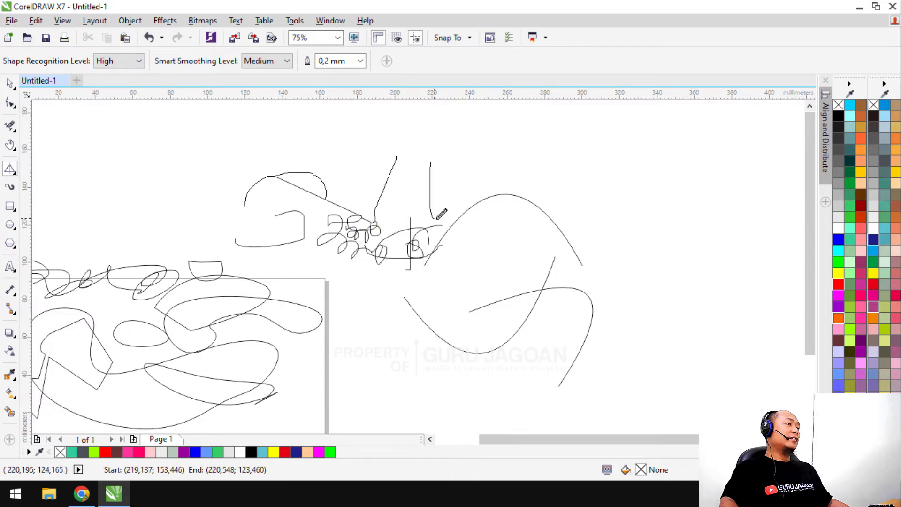
mouse_move(479, 159)
left_mouse_down()
mouse_move(580, 194)
mouse_move(549, 194)
left_mouse_up()
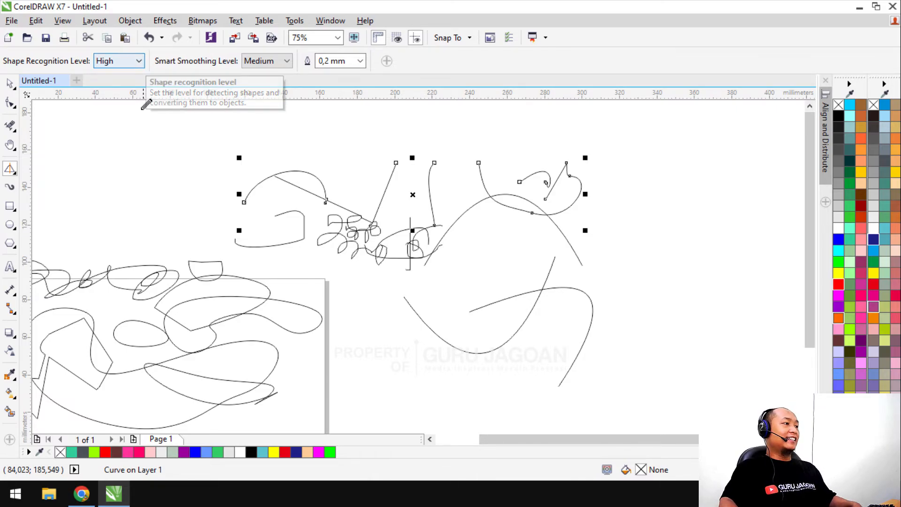
Draw a closed Pen shape with a rounded lower side and straight upper edges, about 112 mm wide and 94 mm high, above the page
scroll(412, 252, "down", 3)
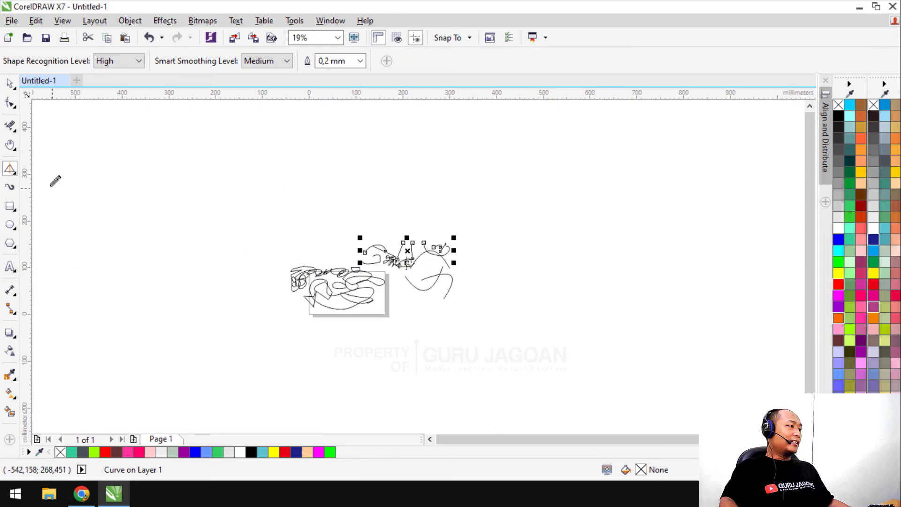
left_click(17, 175)
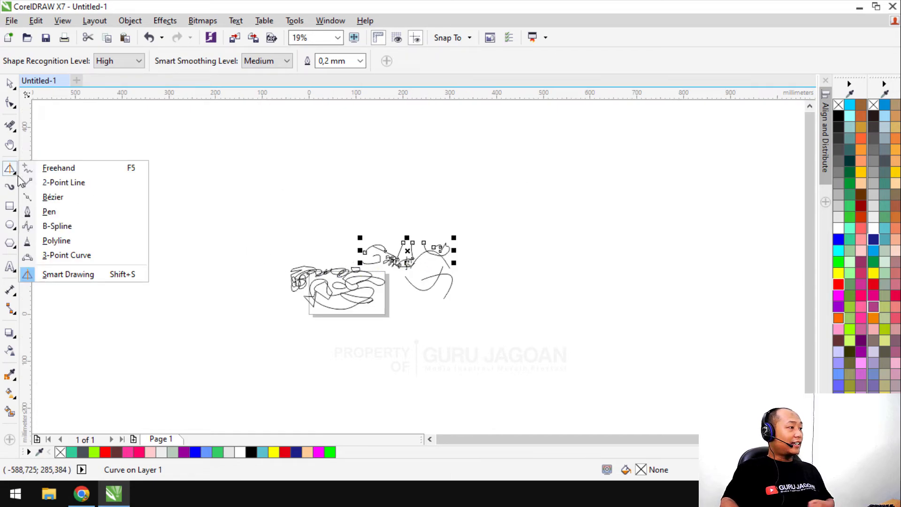
left_click(61, 217)
scroll(294, 244, "up", 2)
left_click(276, 190)
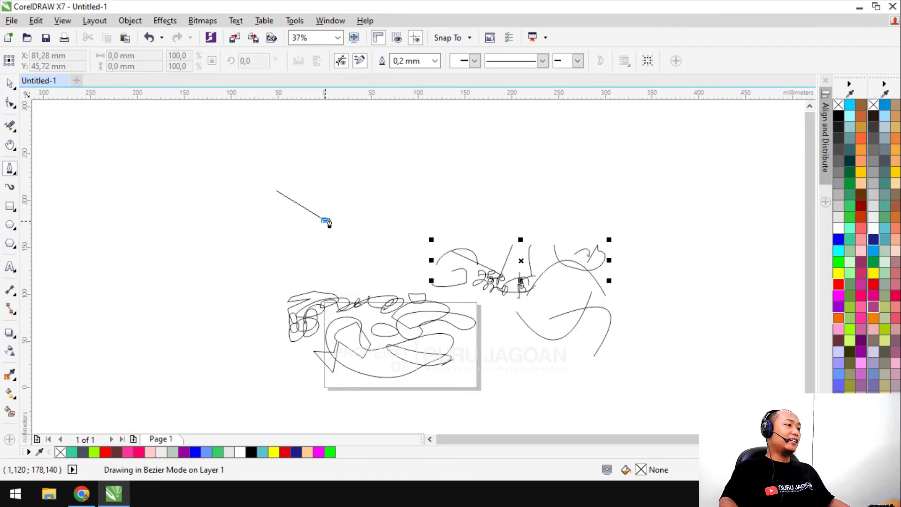
left_click_drag(325, 220, 371, 195)
left_click(373, 165)
left_click(281, 139)
left_click(267, 171)
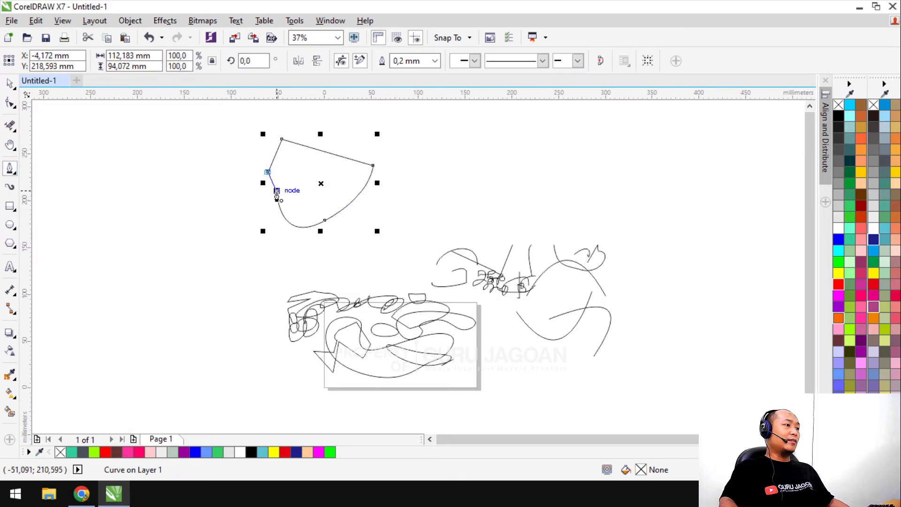
left_click(277, 190)
Move the new closed shape right to about X 119 mm, Y 201 mm, and fill it with purplish magenta
left_click(9, 84)
left_click(242, 174)
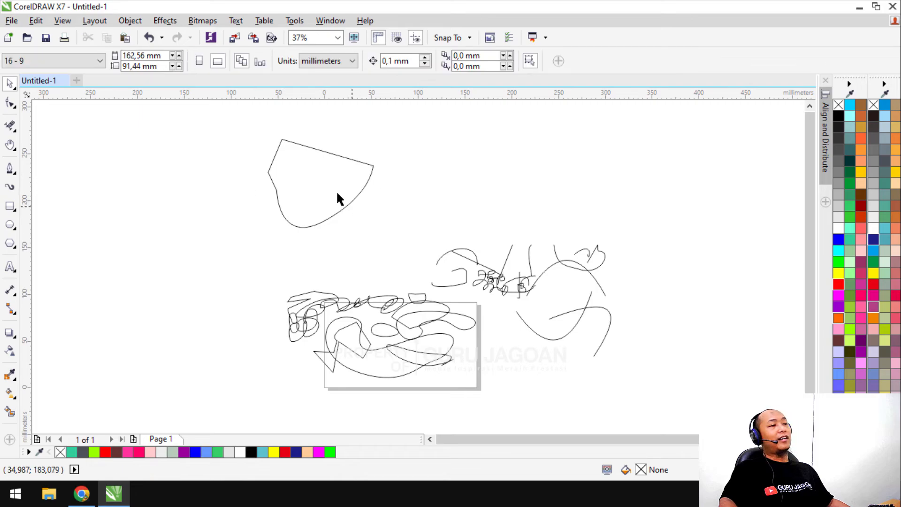
left_click_drag(303, 173, 437, 199)
left_click(873, 228)
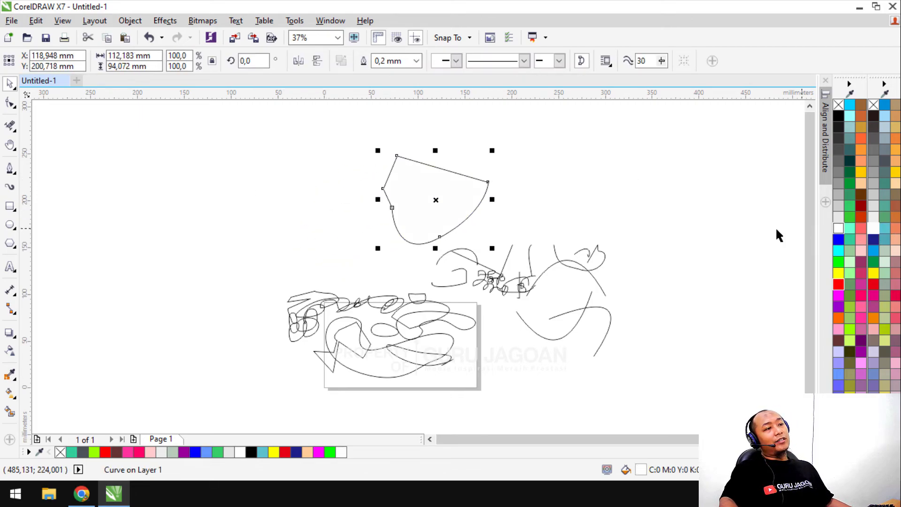
left_click(869, 311)
left_click(600, 191)
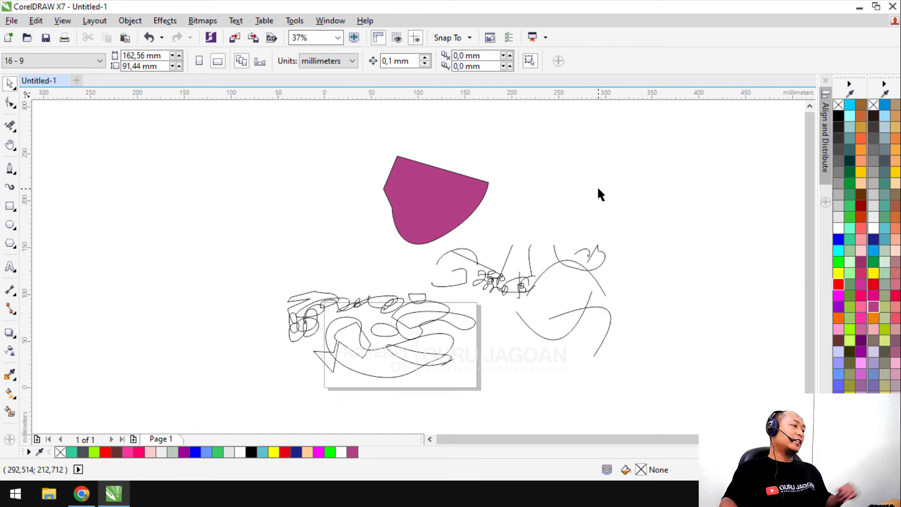
left_click(18, 175)
left_click(17, 188)
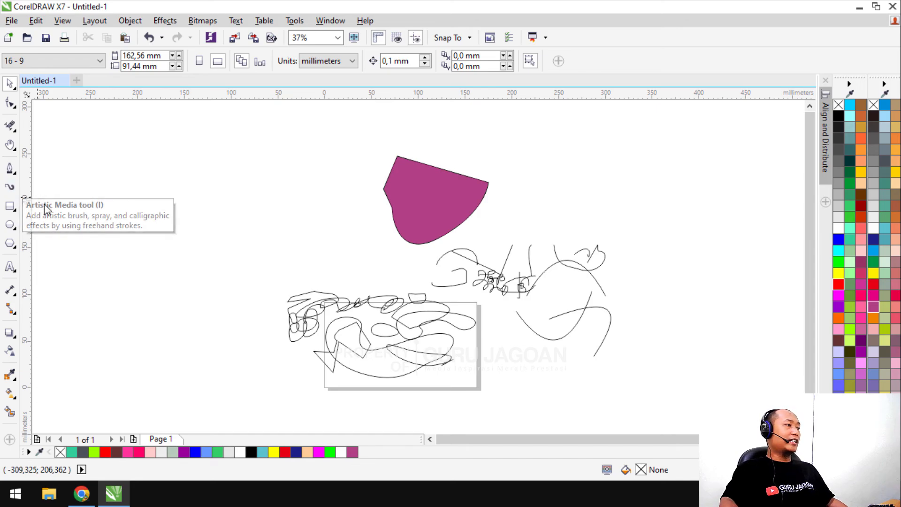
left_click(10, 207)
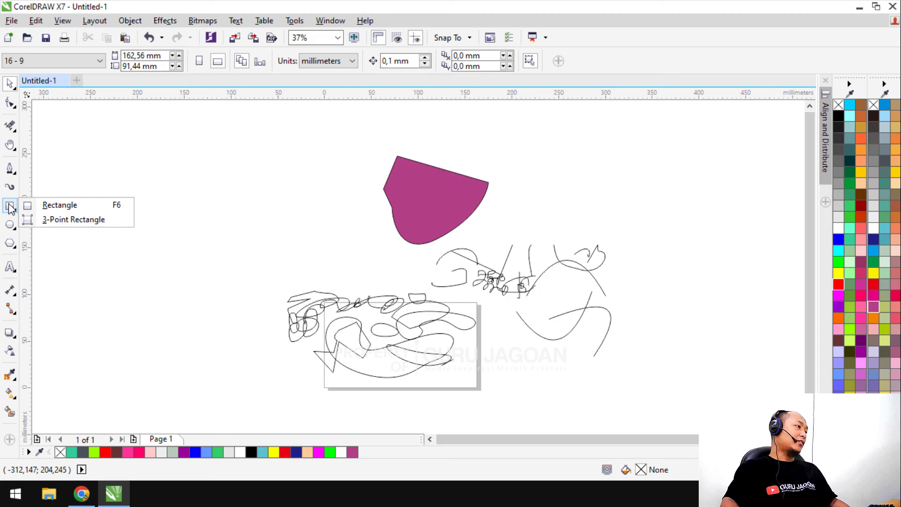
left_click(10, 228)
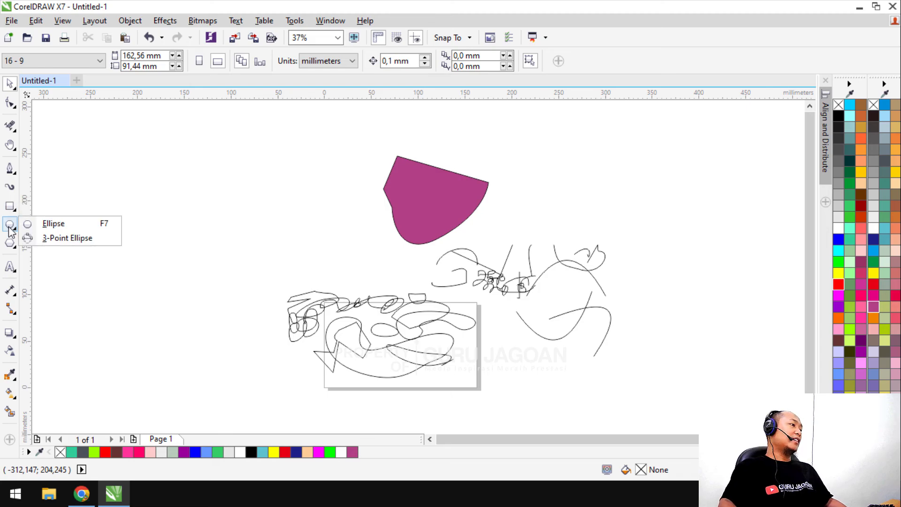